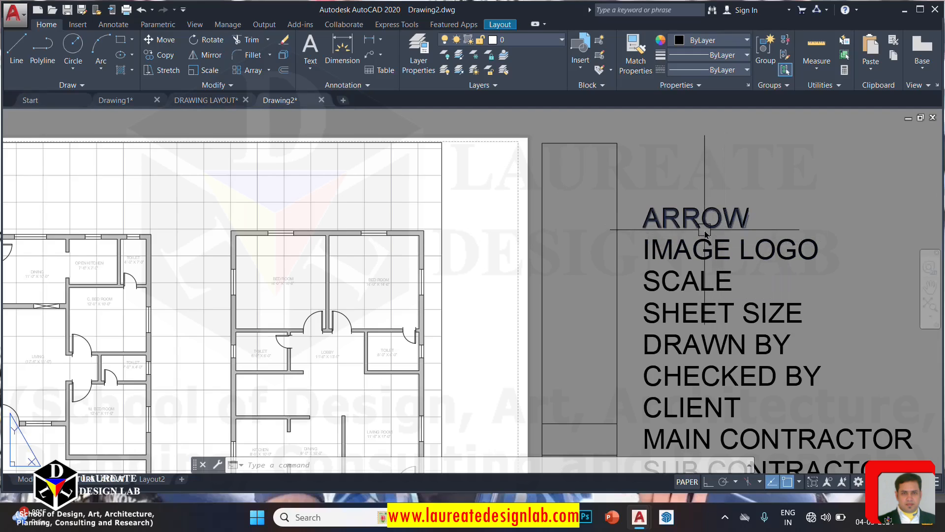
Copy the ARROW label to a spot directly above the original at the head of the label list
{"action": "middle_click_drag", "start_coordinate": [721, 231], "coordinate": [689, 226]}
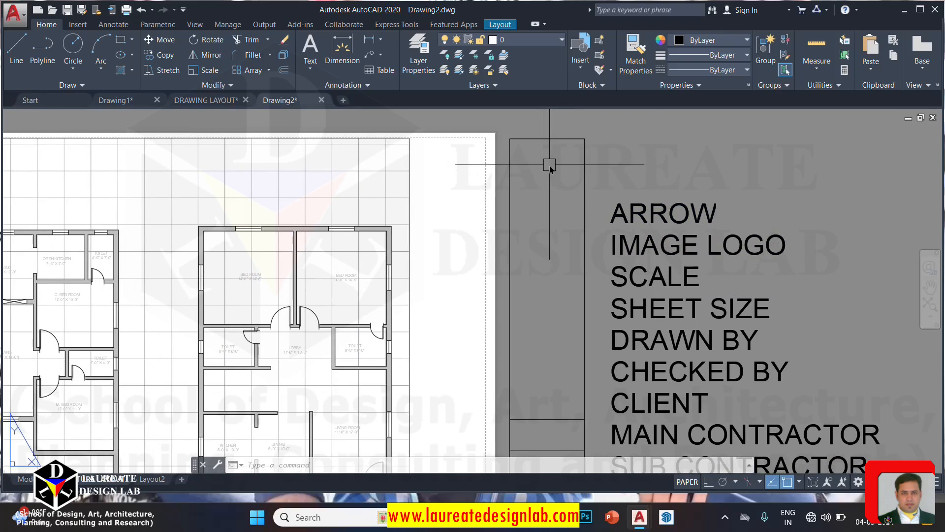
{"action": "middle_click_drag", "start_coordinate": [551, 174], "coordinate": [557, 146]}
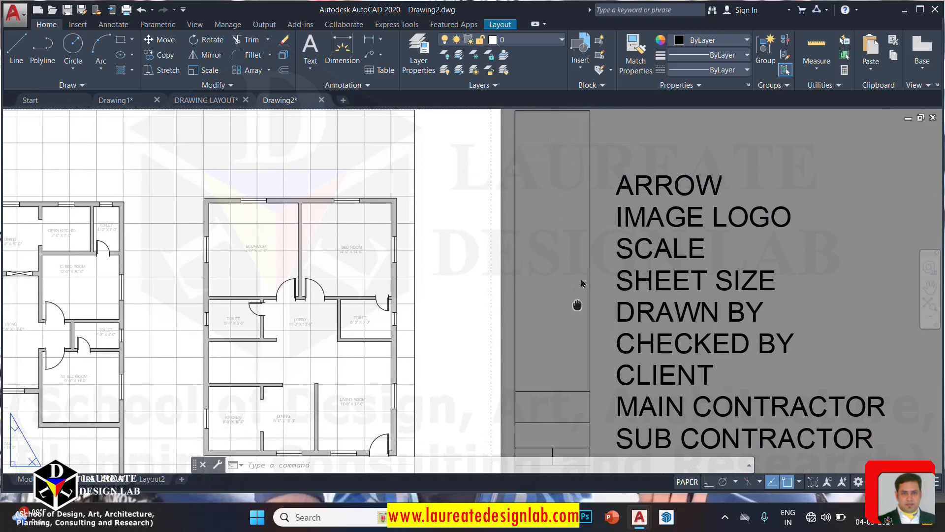
{"action": "middle_click_drag", "start_coordinate": [581, 295], "coordinate": [644, 376]}
{"action": "left_click", "coordinate": [699, 238]}
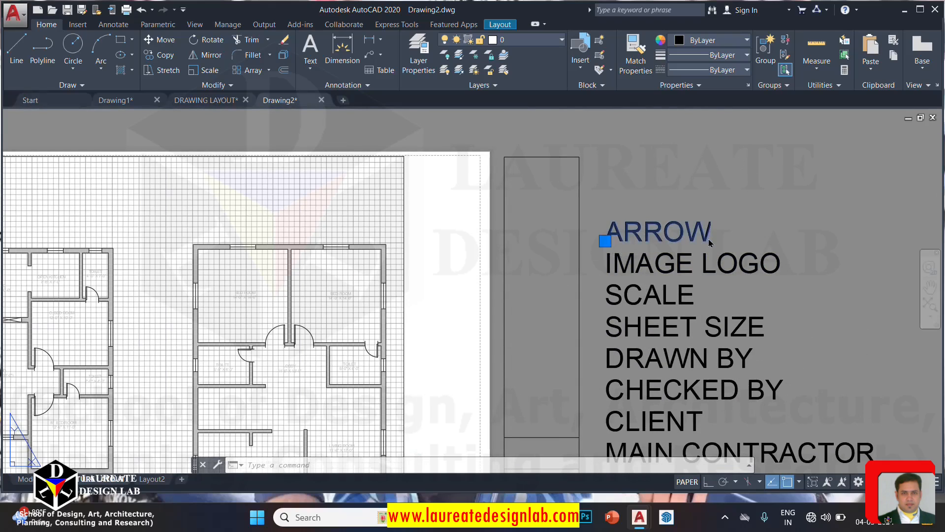
{"action": "key", "text": "Escape"}
{"action": "middle_click_drag", "start_coordinate": [701, 244], "coordinate": [699, 266]}
{"action": "type", "text": "co"}
{"action": "key", "text": "Return"}
{"action": "left_click", "coordinate": [696, 253]}
{"action": "key", "text": "Return"}
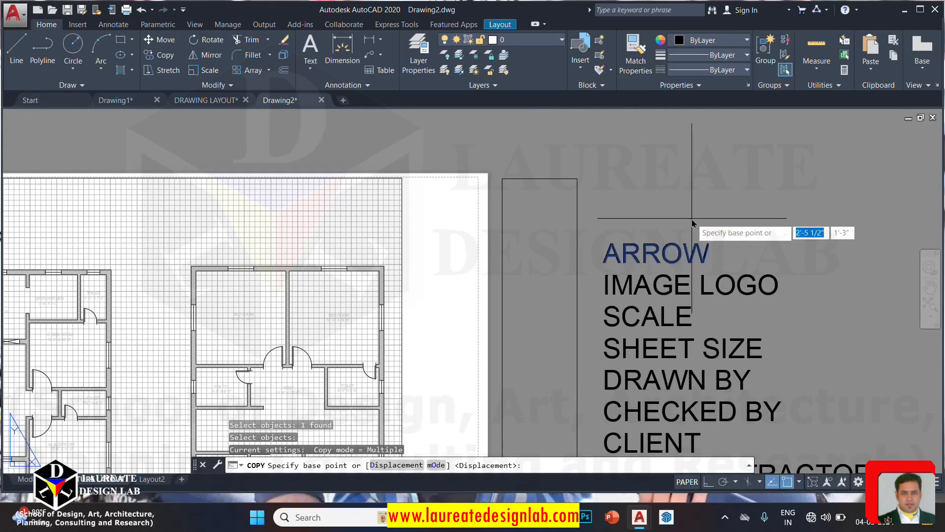
{"action": "left_click", "coordinate": [691, 219]}
{"action": "left_click", "coordinate": [694, 185]}
{"action": "key", "text": "Escape"}
Change the lower of the two ARROW labels to REVISION
{"action": "left_click", "coordinate": [668, 257]}
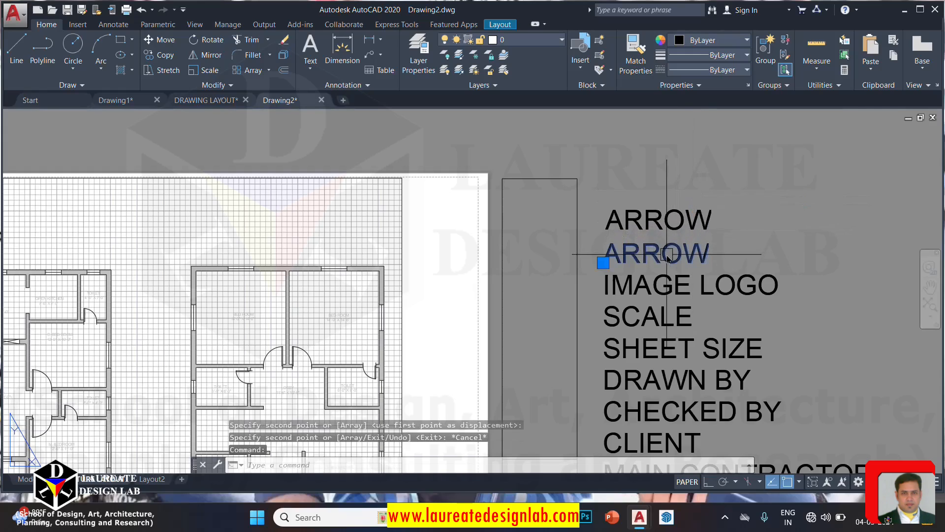
{"action": "double_click", "coordinate": [668, 258]}
{"action": "type", "text": "REVISION"}
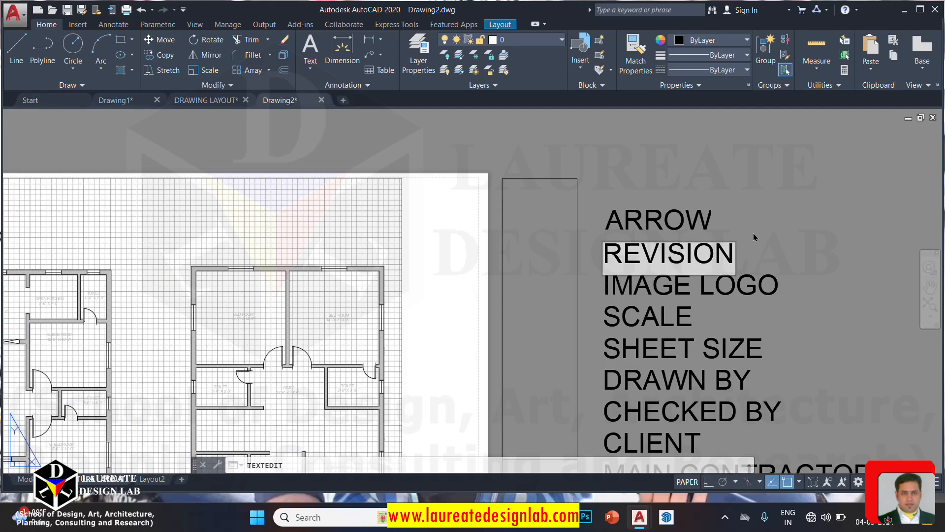
{"action": "left_click", "coordinate": [753, 235]}
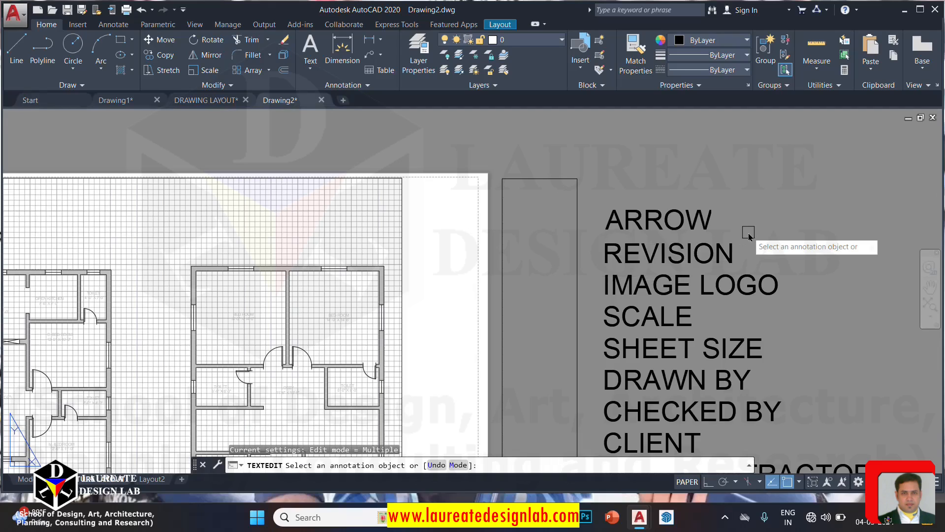
{"action": "key", "text": "Escape"}
Examine the label list against the empty compartments of the title block column beside the sheet
{"action": "middle_click_drag", "start_coordinate": [744, 239], "coordinate": [698, 182]}
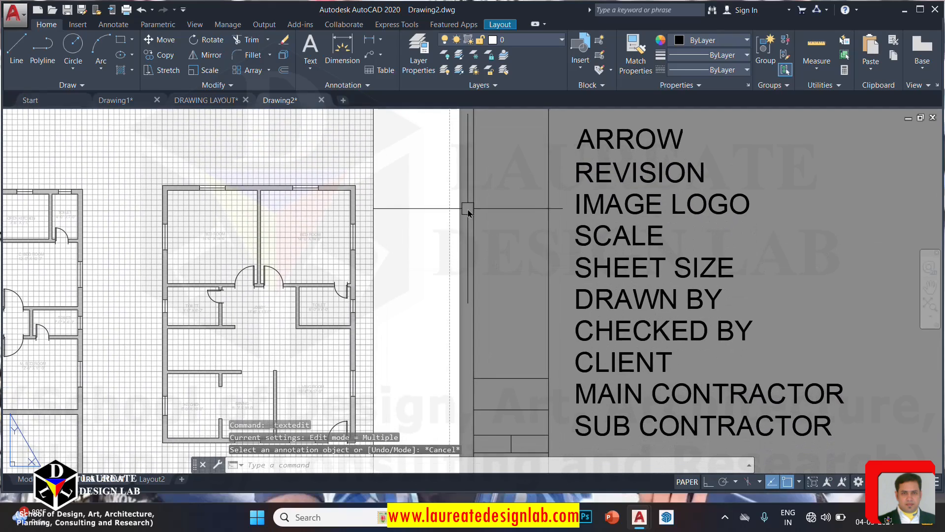
{"action": "middle_click_drag", "start_coordinate": [439, 205], "coordinate": [541, 273]}
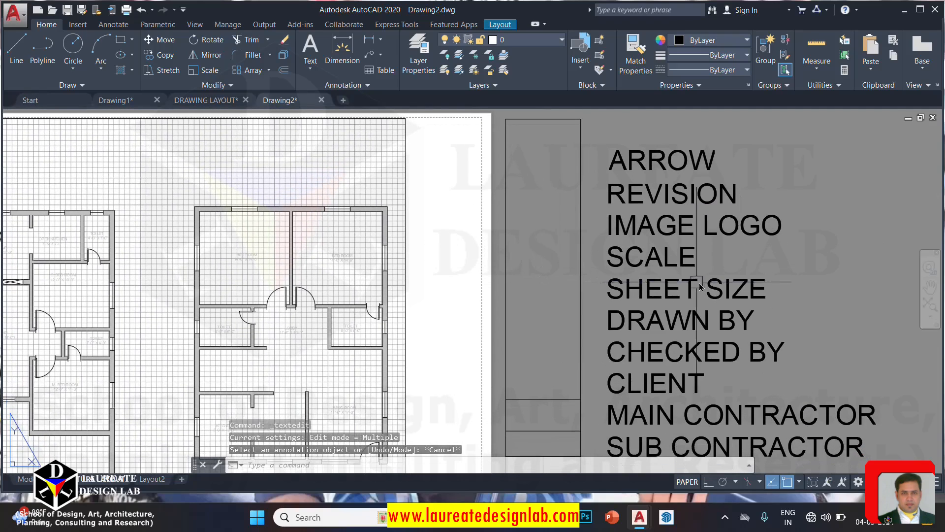
{"action": "middle_click_drag", "start_coordinate": [715, 275], "coordinate": [694, 216]}
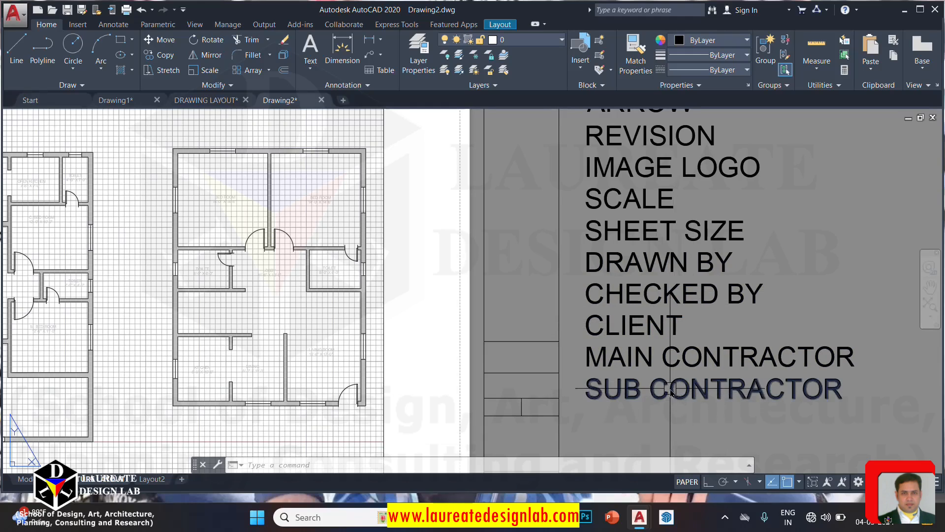
{"action": "scroll", "coordinate": [672, 391], "scroll_direction": "down", "scroll_amount": 2}
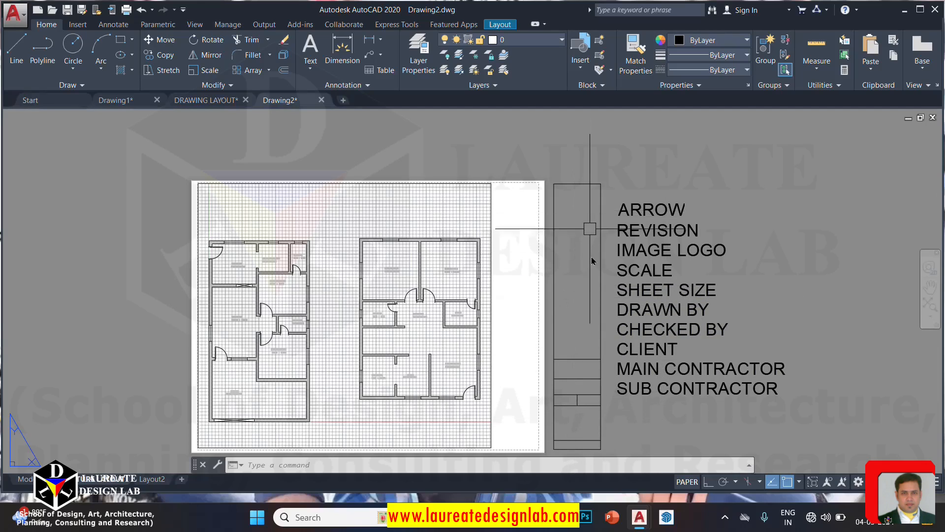
{"action": "scroll", "coordinate": [592, 447], "scroll_direction": "up", "scroll_amount": 4}
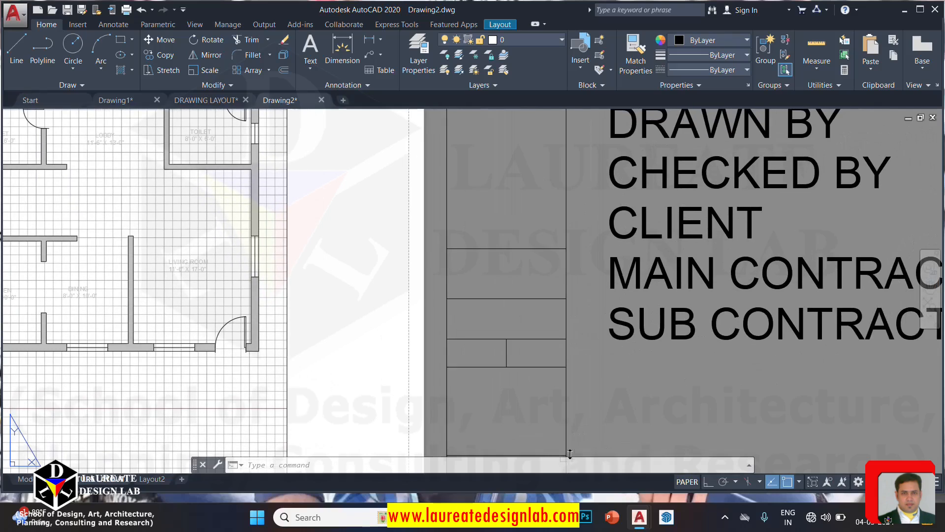
{"action": "scroll", "coordinate": [664, 337], "scroll_direction": "down", "scroll_amount": 4}
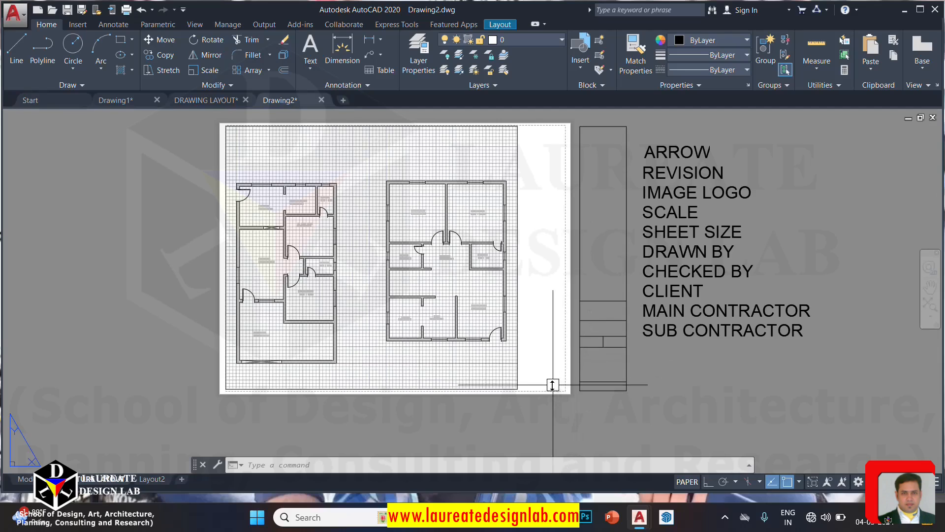
{"action": "scroll", "coordinate": [539, 385], "scroll_direction": "up", "scroll_amount": 3}
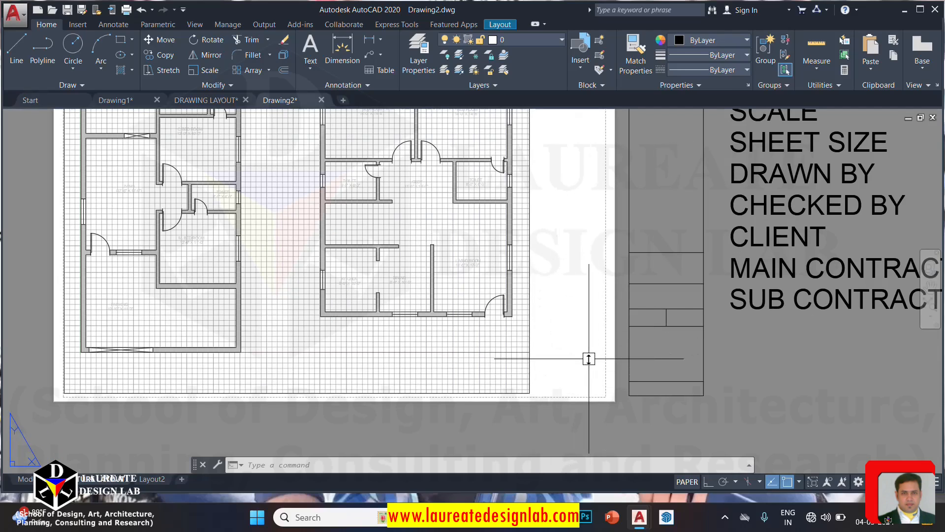
{"action": "scroll", "coordinate": [579, 352], "scroll_direction": "down", "scroll_amount": 4}
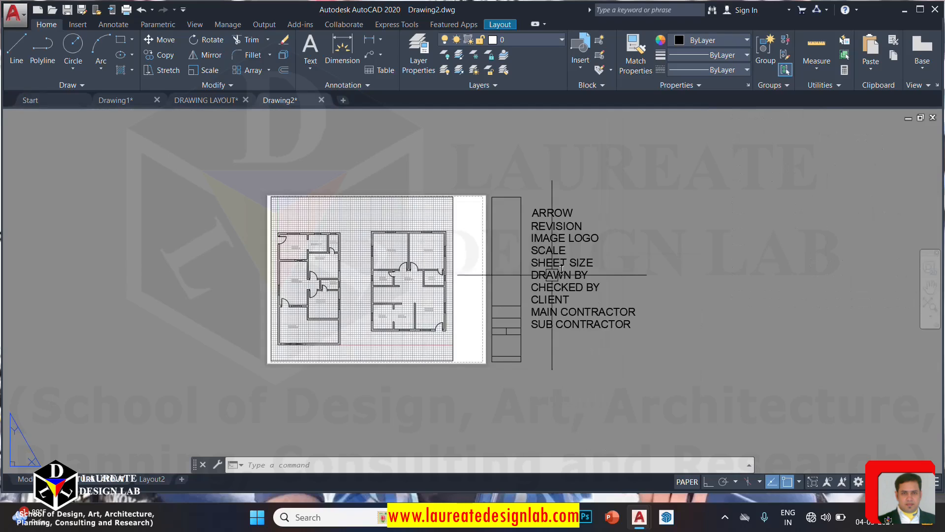
{"action": "scroll", "coordinate": [583, 325], "scroll_direction": "up", "scroll_amount": 2}
{"action": "middle_click_drag", "start_coordinate": [594, 346], "coordinate": [591, 312]}
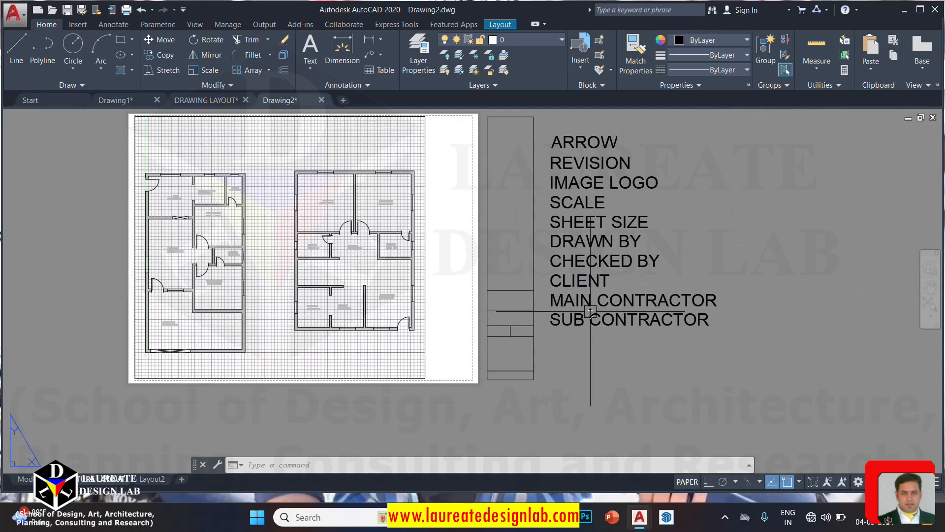
{"action": "key", "text": "Escape"}
{"action": "key", "text": "Escape"}
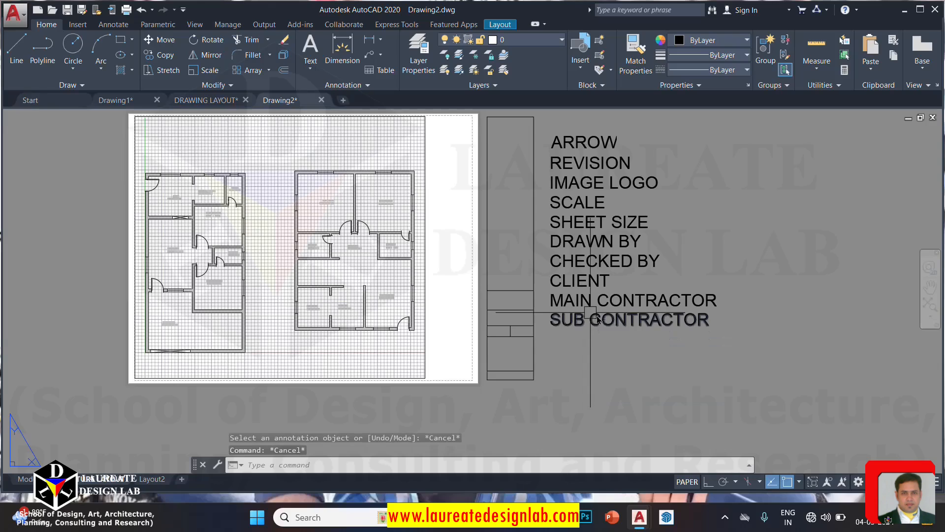
Copy the SUB CONTRACTOR label straight down with Ortho on, leaving a gap below the list
{"action": "type", "text": "co"}
{"action": "key", "text": "Return"}
{"action": "left_click", "coordinate": [602, 320]}
{"action": "key", "text": "Return"}
{"action": "left_click", "coordinate": [720, 217]}
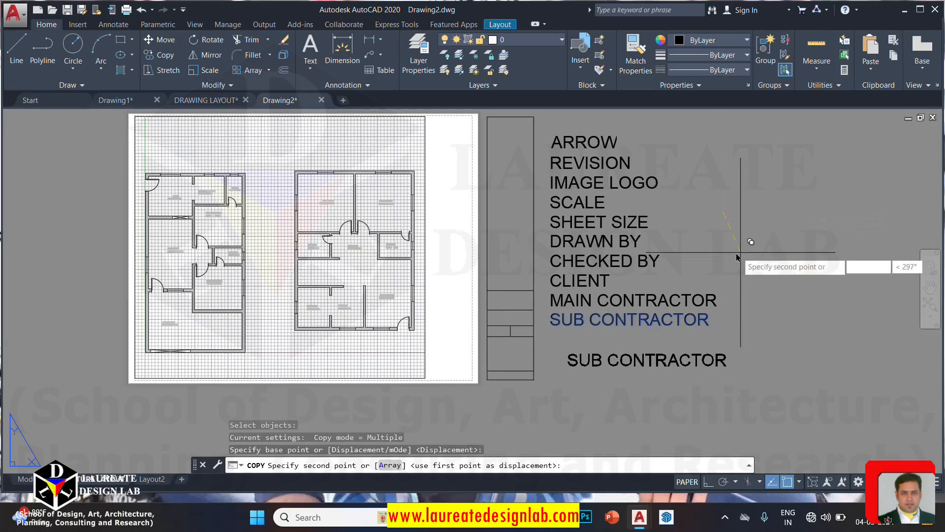
{"action": "left_click", "coordinate": [709, 482]}
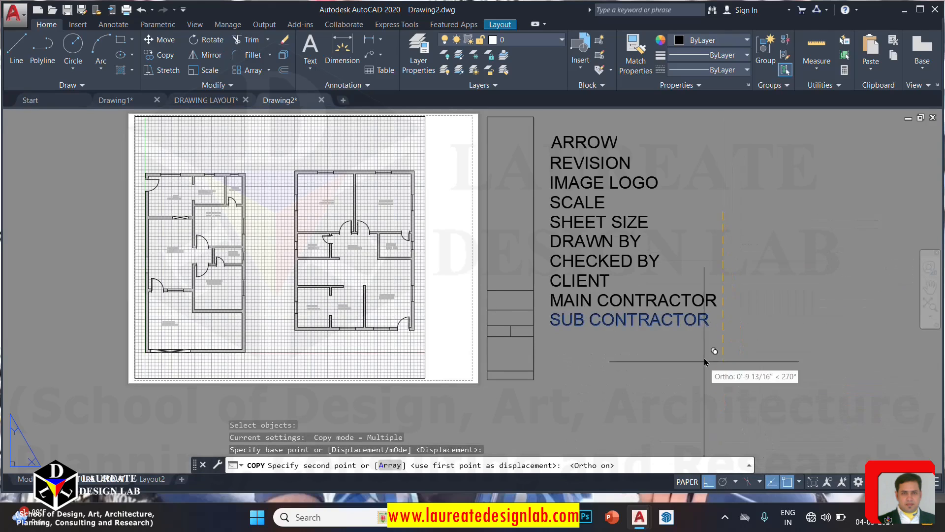
{"action": "left_click", "coordinate": [734, 246]}
{"action": "key", "text": "Escape"}
Change the copied SUB CONTRACTOR label at the end of the list to ELECTRICAL LAYOUT
{"action": "scroll", "coordinate": [630, 364], "scroll_direction": "up", "scroll_amount": 2}
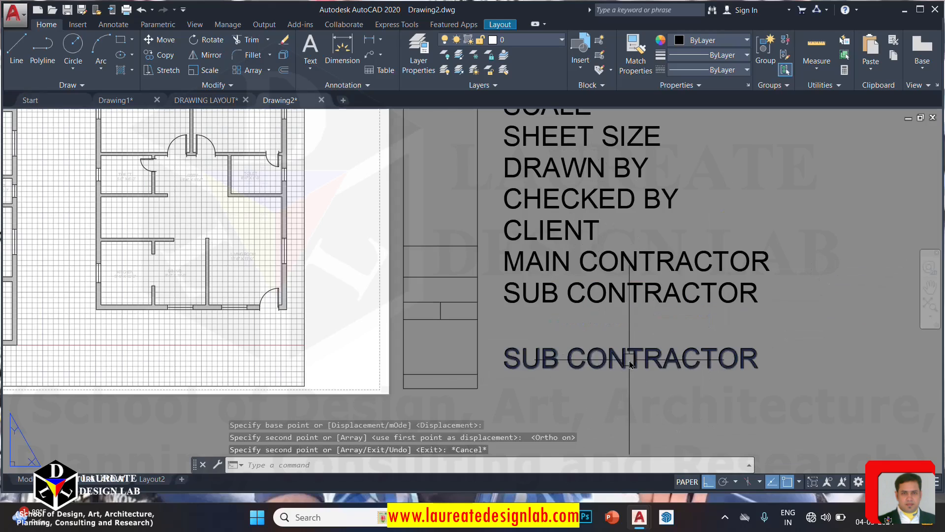
{"action": "double_click", "coordinate": [632, 363]}
{"action": "type", "text": "ELECTRICAL LAYOUT"}
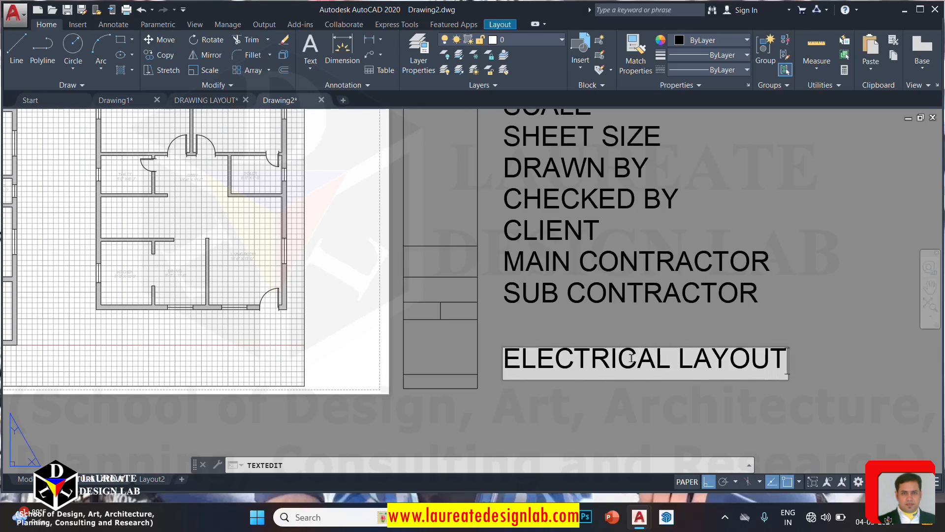
{"action": "left_click", "coordinate": [779, 220]}
{"action": "key", "text": "Escape"}
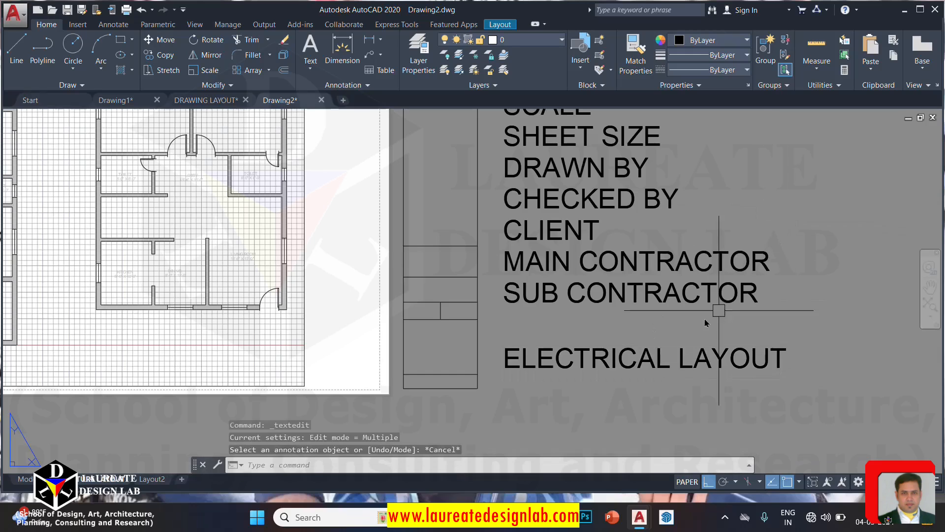
Scale all eleven labels down to about half size, using the start of IMAGE LOGO as base point
{"action": "scroll", "coordinate": [647, 370], "scroll_direction": "down", "scroll_amount": 3}
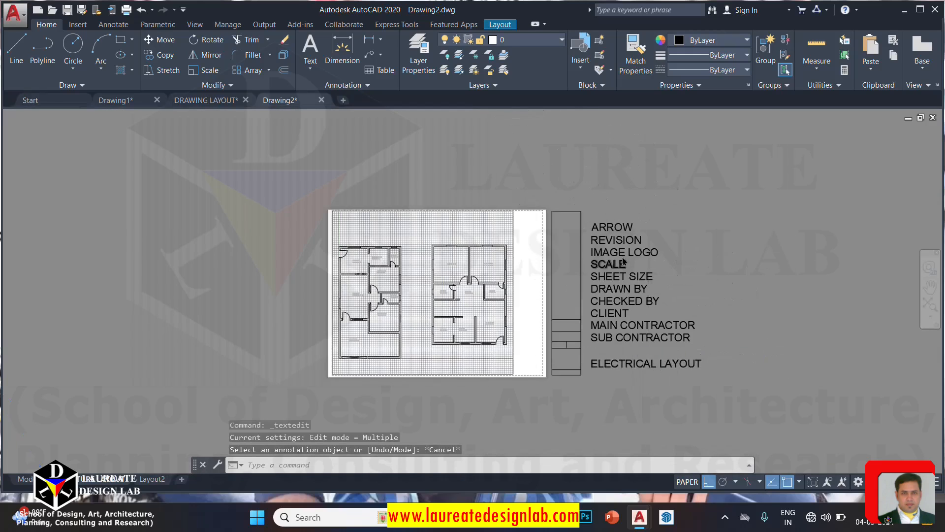
{"action": "scroll", "coordinate": [611, 367], "scroll_direction": "up", "scroll_amount": 2}
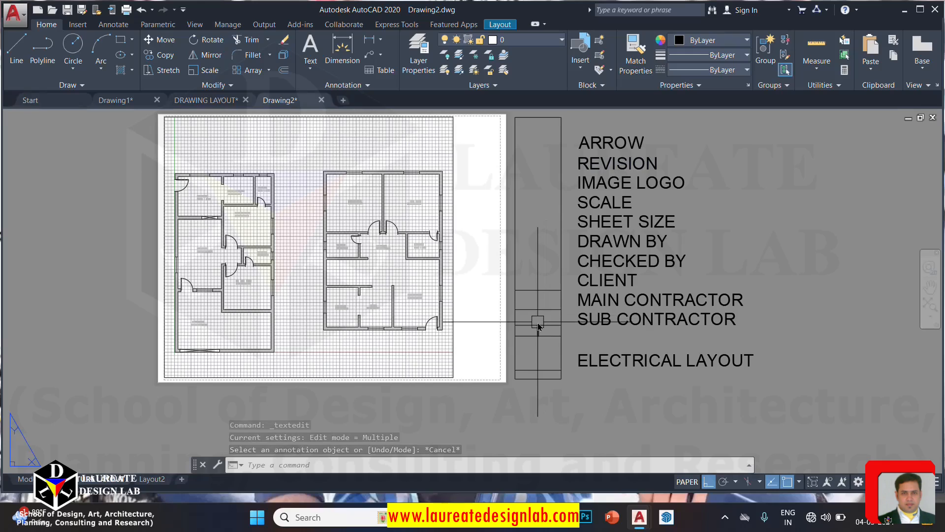
{"action": "middle_click_drag", "start_coordinate": [538, 323], "coordinate": [500, 333]}
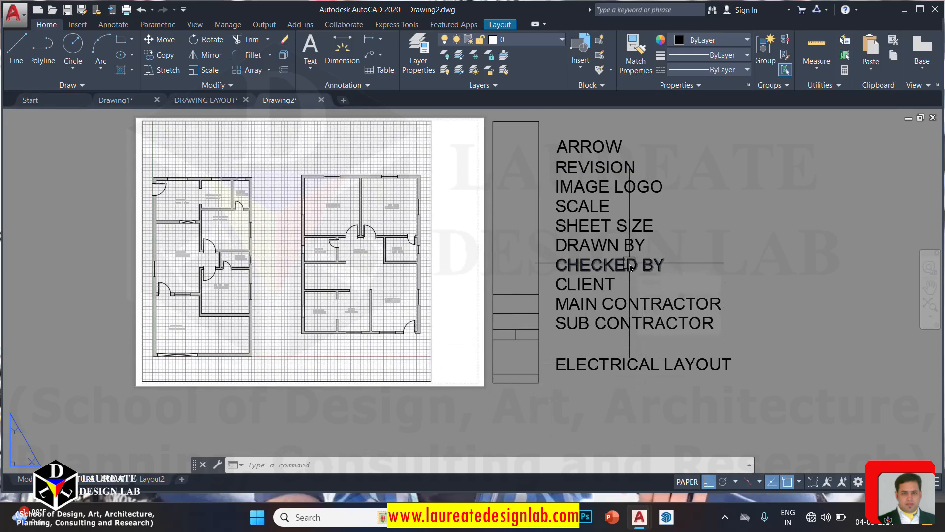
{"action": "type", "text": "SC"}
{"action": "key", "text": "Return"}
{"action": "left_click", "coordinate": [678, 390]}
{"action": "left_click", "coordinate": [573, 150]}
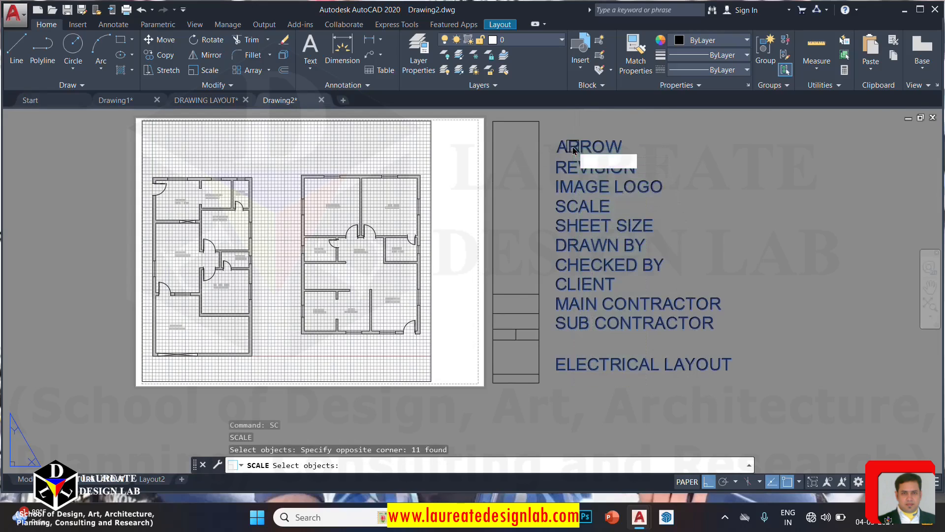
{"action": "key", "text": "Return"}
{"action": "left_click", "coordinate": [555, 189]}
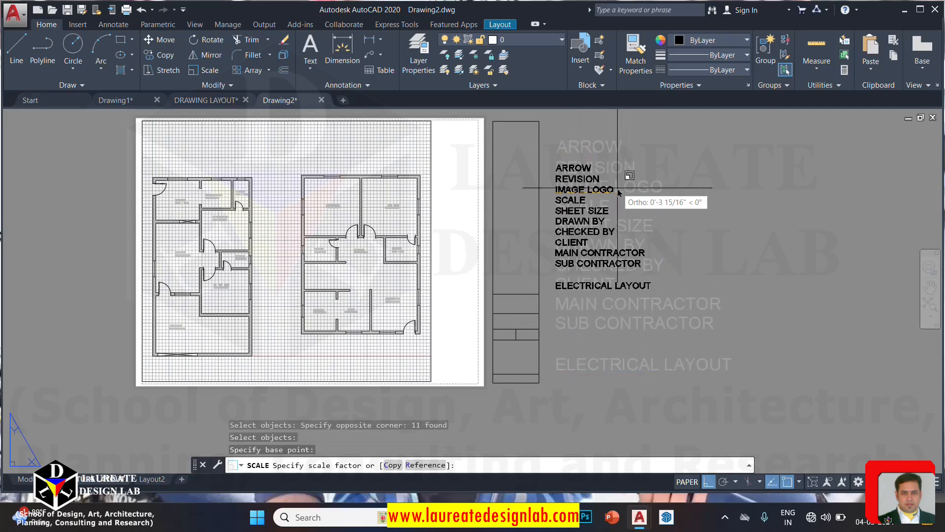
{"action": "left_click", "coordinate": [619, 192]}
Move the REVISION label horizontally into the large upper compartment of the title block column
{"action": "type", "text": "m"}
{"action": "key", "text": "Return"}
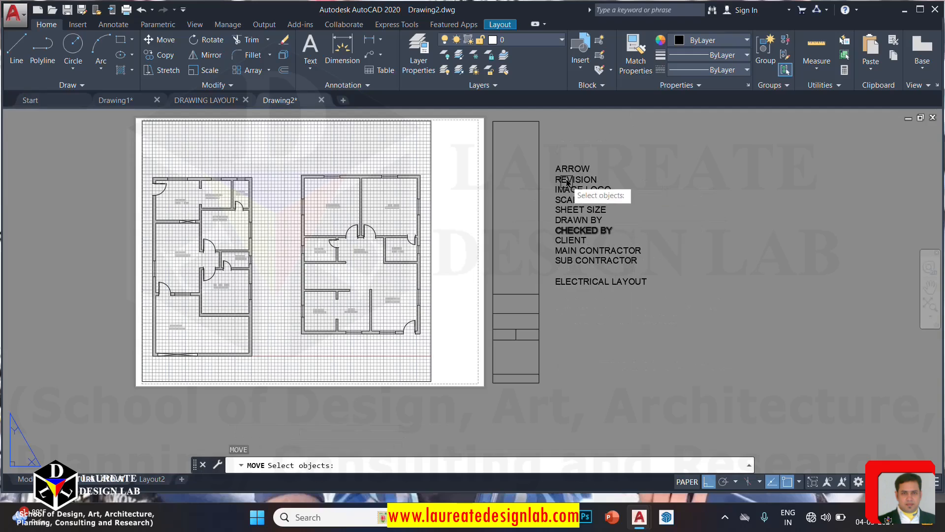
{"action": "scroll", "coordinate": [567, 183], "scroll_direction": "up", "scroll_amount": 2}
{"action": "left_click", "coordinate": [595, 187]}
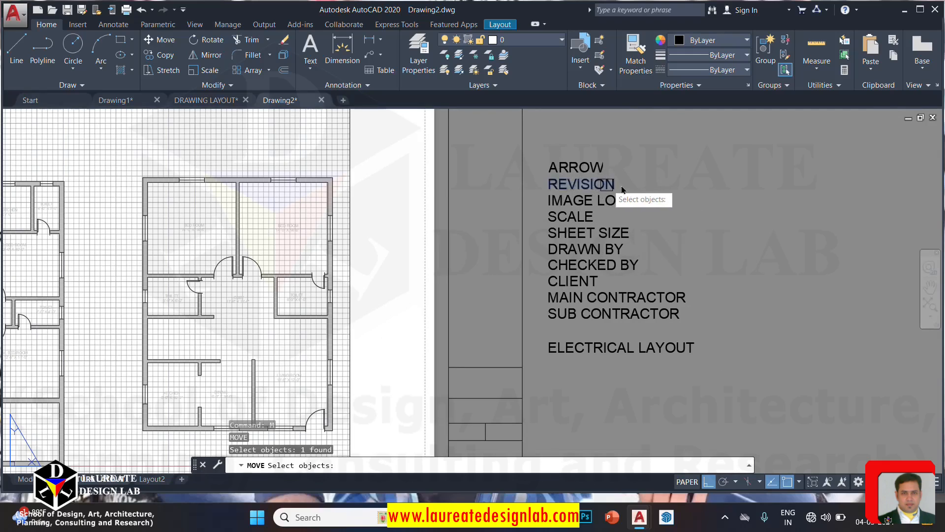
{"action": "key", "text": "Return"}
{"action": "left_click", "coordinate": [629, 188]}
{"action": "scroll", "coordinate": [525, 206], "scroll_direction": "up", "scroll_amount": 2}
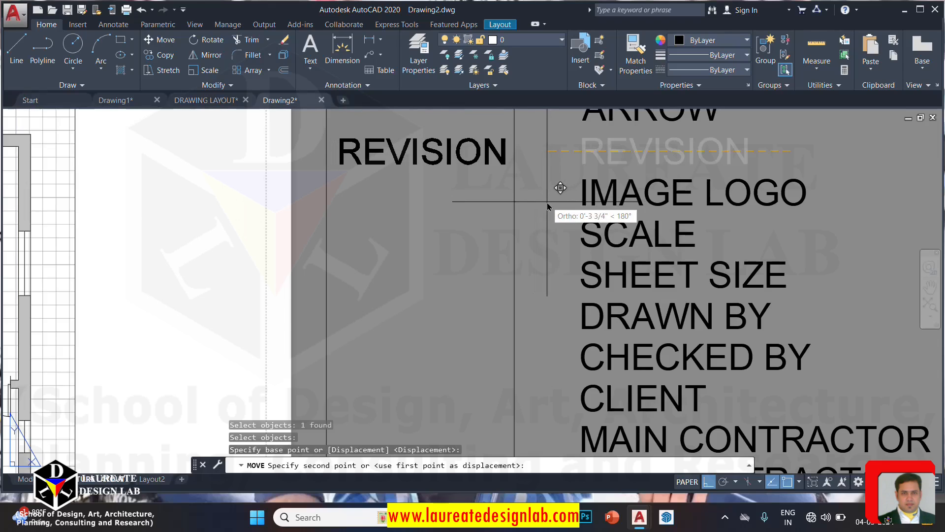
{"action": "left_click", "coordinate": [544, 202]}
{"action": "key", "text": "Escape"}
Move the SHEET SIZE label, with Ortho off, into the compartment just below the title block's large upper one
{"action": "scroll", "coordinate": [603, 256], "scroll_direction": "down", "scroll_amount": 4}
{"action": "scroll", "coordinate": [603, 256], "scroll_direction": "up", "scroll_amount": 3}
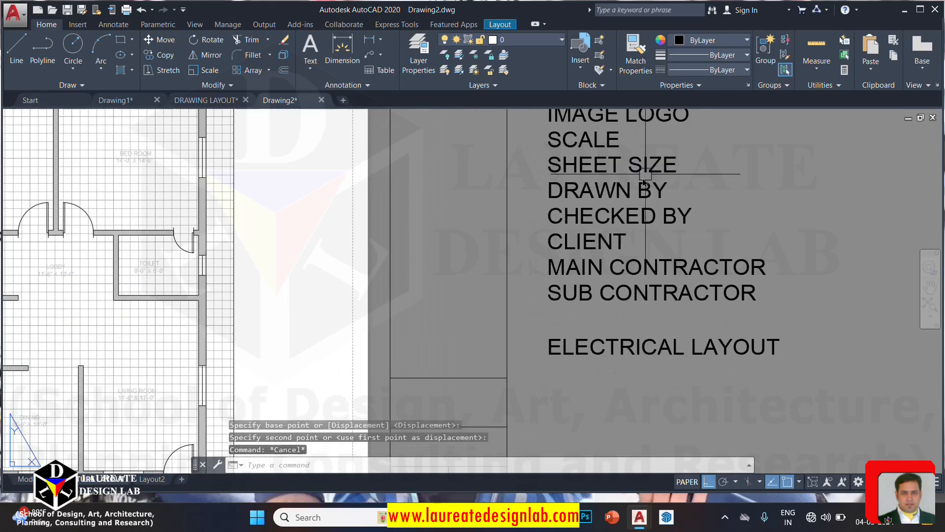
{"action": "key", "text": "Return"}
{"action": "left_click", "coordinate": [607, 171]}
{"action": "key", "text": "Return"}
{"action": "left_click", "coordinate": [598, 168]}
{"action": "middle_click_drag", "start_coordinate": [549, 266], "coordinate": [600, 163]}
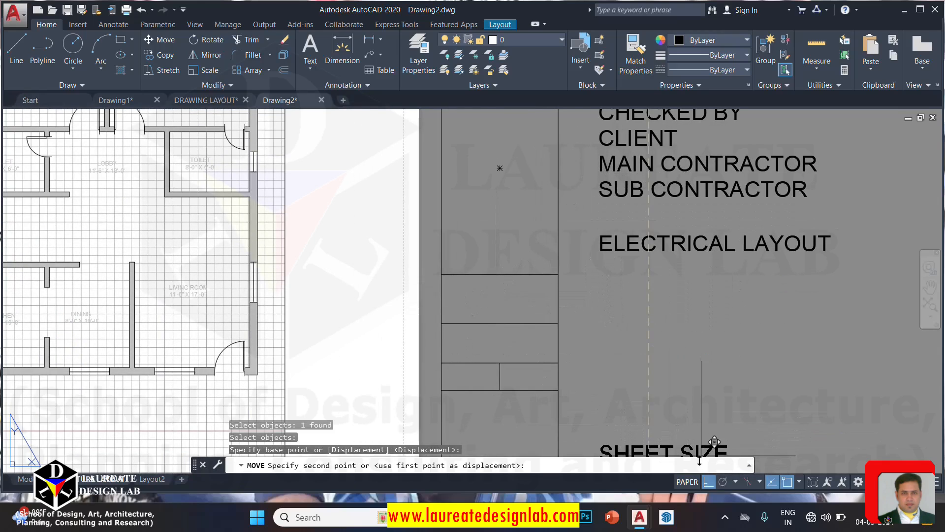
{"action": "left_click", "coordinate": [708, 482]}
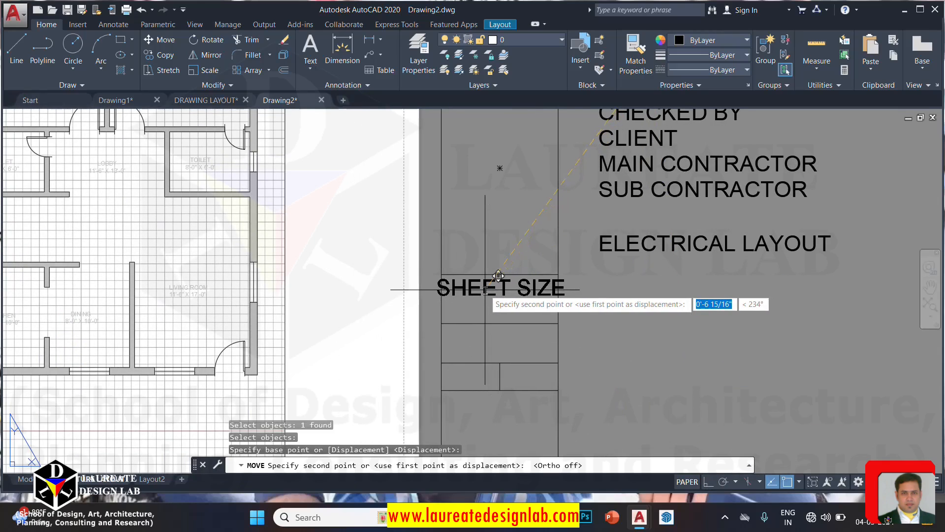
{"action": "left_click", "coordinate": [485, 290]}
{"action": "scroll", "coordinate": [506, 295], "scroll_direction": "down", "scroll_amount": 1}
{"action": "scroll", "coordinate": [528, 306], "scroll_direction": "up", "scroll_amount": 1}
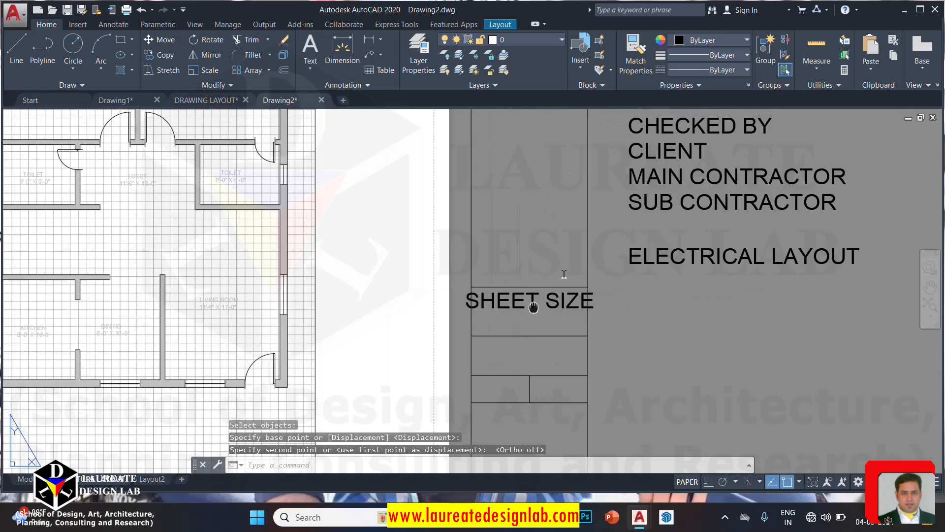
Move the CLIENT label into the title block compartment just below the small divided row
{"action": "scroll", "coordinate": [592, 289], "scroll_direction": "down", "scroll_amount": 5}
{"action": "scroll", "coordinate": [592, 289], "scroll_direction": "up", "scroll_amount": 3}
{"action": "key", "text": "space"}
{"action": "scroll", "coordinate": [663, 246], "scroll_direction": "up", "scroll_amount": 2}
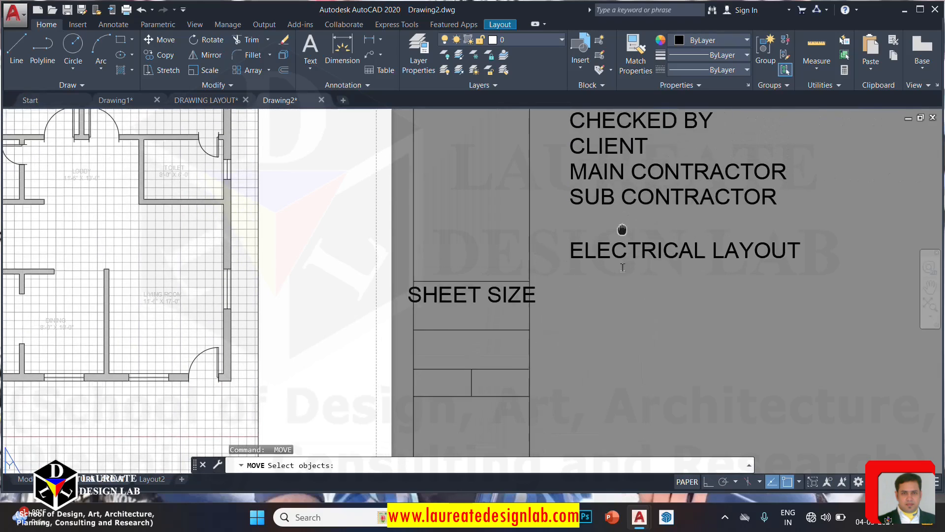
{"action": "left_click", "coordinate": [615, 206]}
{"action": "key", "text": "space"}
{"action": "left_click", "coordinate": [618, 205]}
{"action": "middle_click_drag", "start_coordinate": [505, 421], "coordinate": [514, 294]}
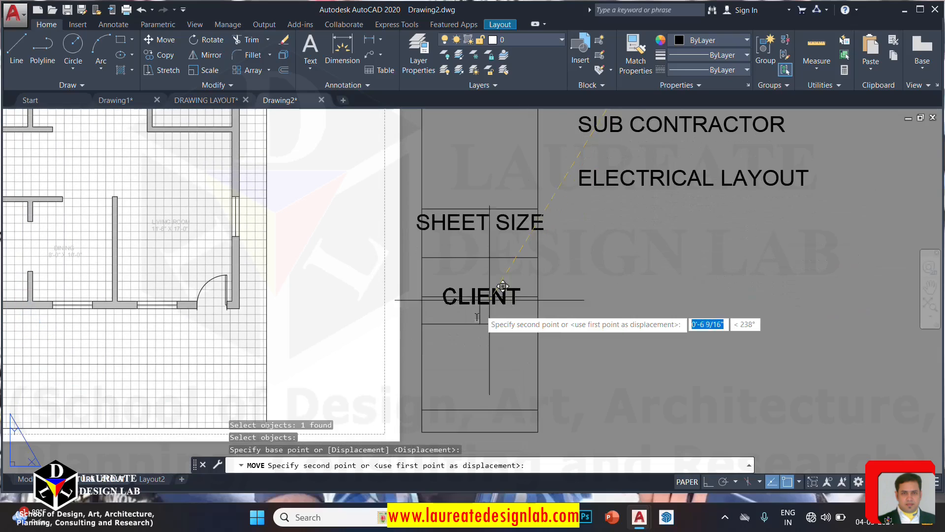
{"action": "left_click", "coordinate": [476, 340]}
{"action": "middle_click_drag", "start_coordinate": [635, 123], "coordinate": [641, 215]}
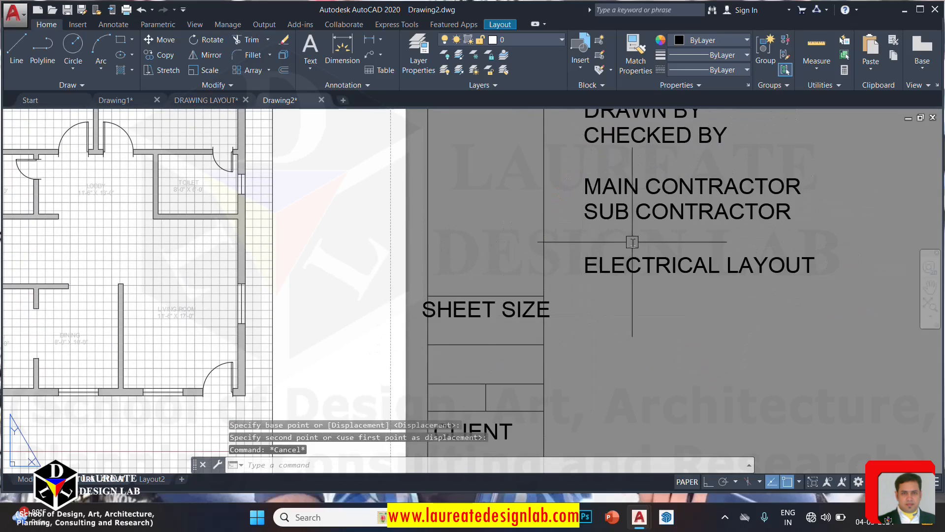
{"action": "key", "text": "space"}
{"action": "left_click", "coordinate": [641, 215]}
{"action": "key", "text": "space"}
{"action": "left_click", "coordinate": [638, 213]}
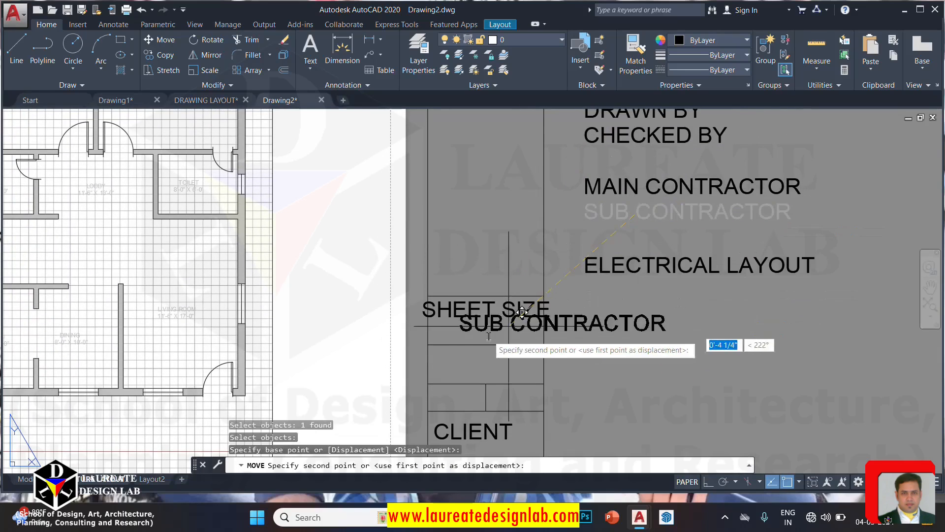
{"action": "key", "text": "Escape"}
Move the CHECKED BY label into the title block compartment directly below SHEET SIZE
{"action": "scroll", "coordinate": [634, 167], "scroll_direction": "up", "scroll_amount": 2}
{"action": "middle_click_drag", "start_coordinate": [635, 167], "coordinate": [629, 222]}
{"action": "key", "text": "space"}
{"action": "left_click", "coordinate": [632, 176]}
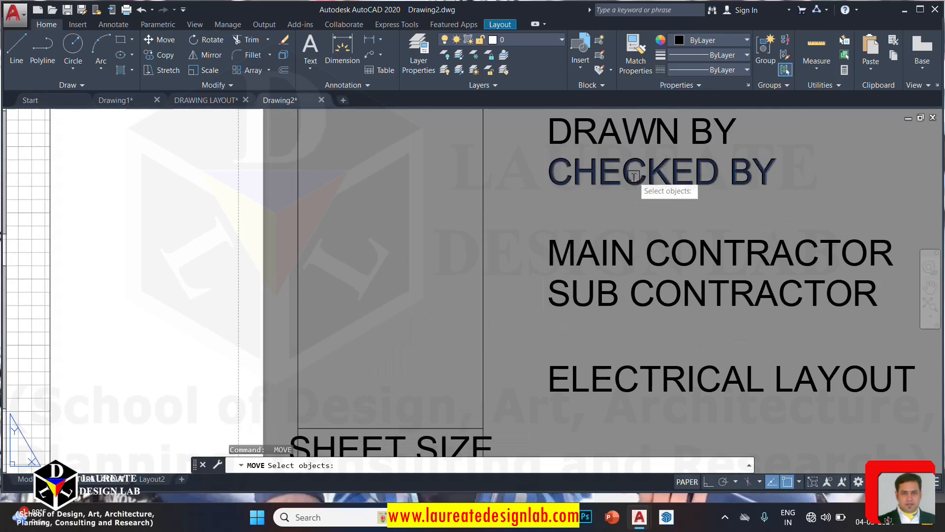
{"action": "scroll", "coordinate": [589, 225], "scroll_direction": "down", "scroll_amount": 3}
{"action": "key", "text": "space"}
{"action": "left_click", "coordinate": [600, 203]}
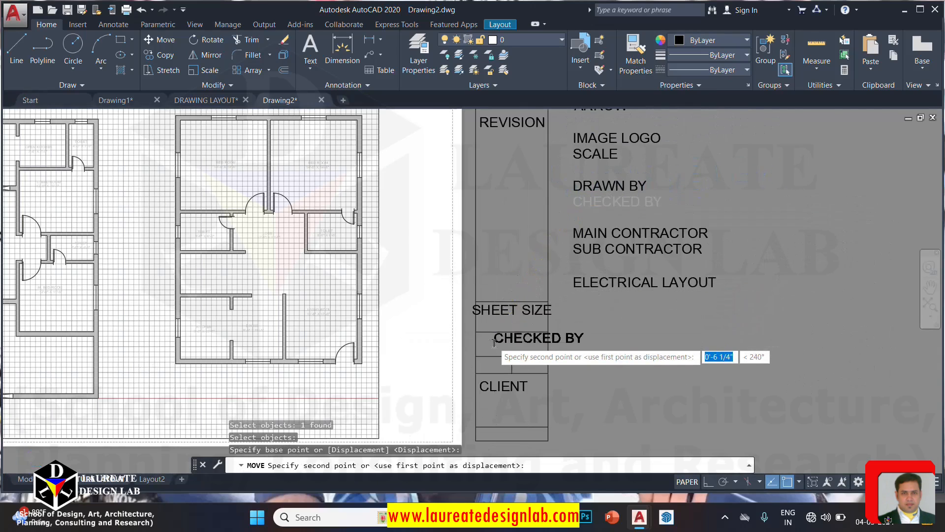
{"action": "scroll", "coordinate": [493, 338], "scroll_direction": "up", "scroll_amount": 3}
{"action": "left_click", "coordinate": [459, 361]}
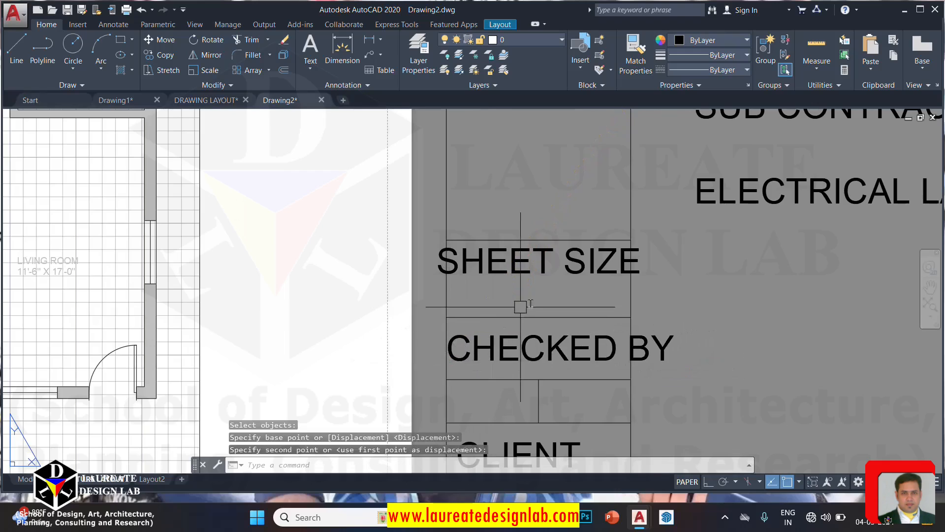
Move the SCALE label into the left cell of the divided row between CHECKED BY and CLIENT
{"action": "scroll", "coordinate": [521, 305], "scroll_direction": "down", "scroll_amount": 4}
{"action": "middle_click_drag", "start_coordinate": [630, 230], "coordinate": [623, 277]}
{"action": "key", "text": "space"}
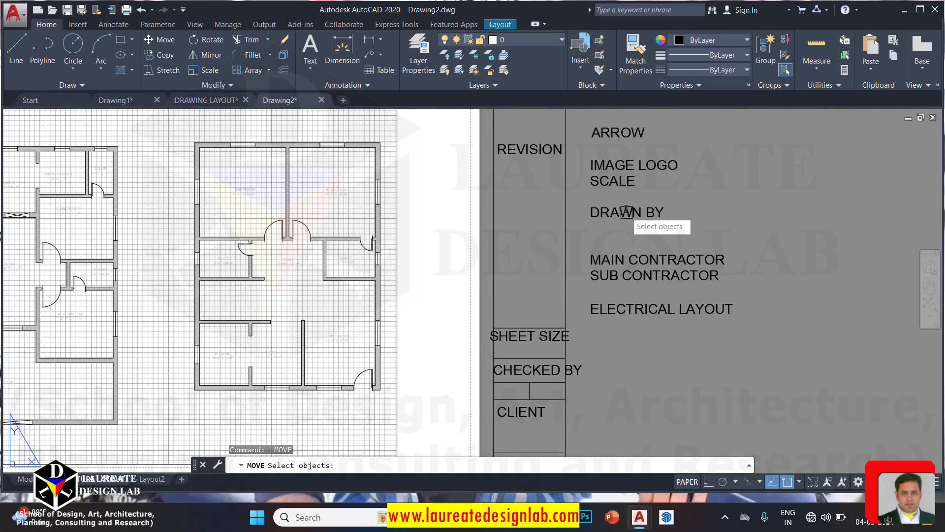
{"action": "left_click", "coordinate": [621, 183]}
{"action": "key", "text": "space"}
{"action": "left_click", "coordinate": [621, 183]}
{"action": "middle_click_drag", "start_coordinate": [574, 433], "coordinate": [570, 401]}
{"action": "scroll", "coordinate": [492, 374], "scroll_direction": "up", "scroll_amount": 5}
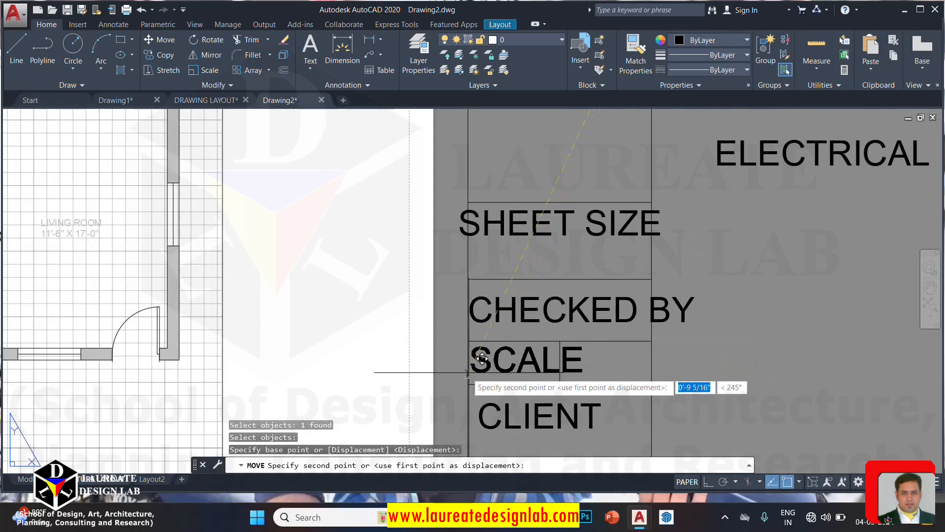
{"action": "key", "text": "Escape"}
Scale the SCALE label in the divided row by a factor of .5
{"action": "type", "text": "sc"}
{"action": "key", "text": "space"}
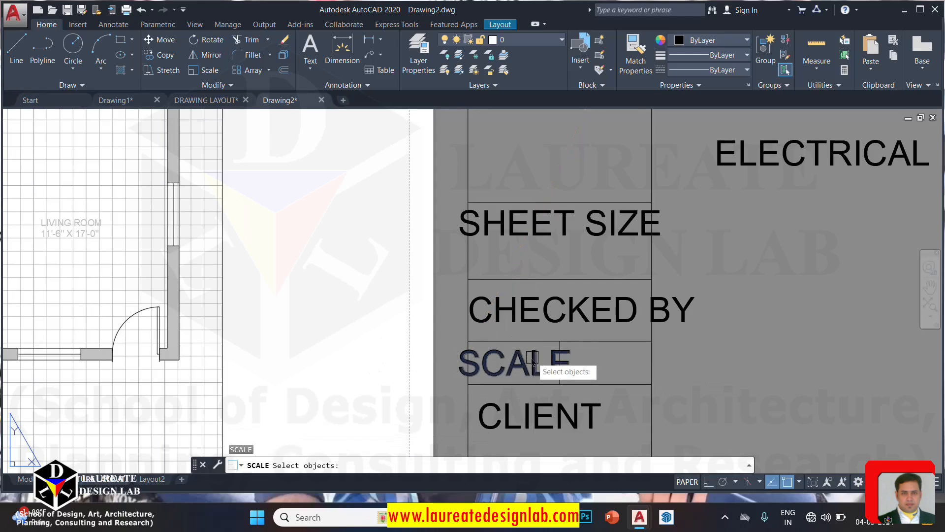
{"action": "left_click", "coordinate": [530, 356]}
{"action": "key", "text": "space"}
{"action": "left_click", "coordinate": [506, 356]}
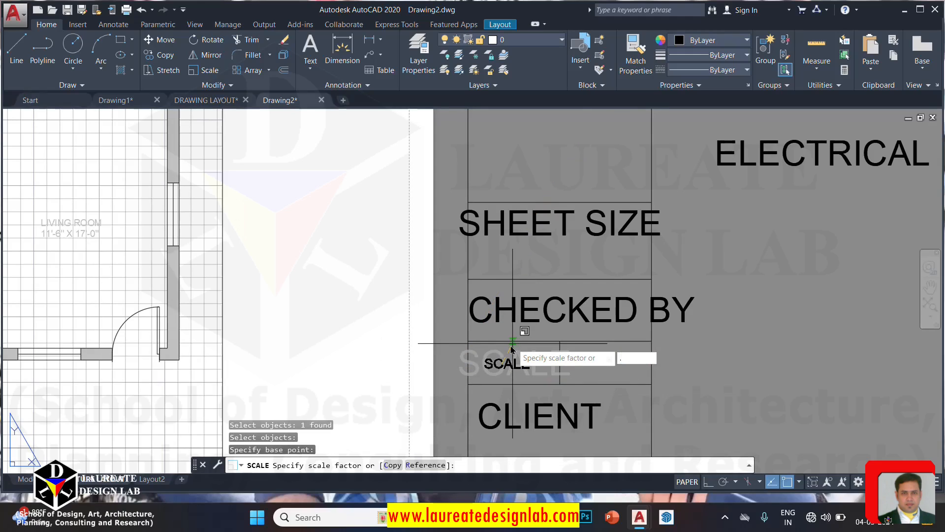
{"action": "type", "text": ".5"}
{"action": "key", "text": "Return"}
{"action": "key", "text": "Escape"}
{"action": "key", "text": "Escape"}
Match the SCALE label's properties onto the REVISION, SHEET SIZE, CHECKED BY and CLIENT labels
{"action": "type", "text": "M"}
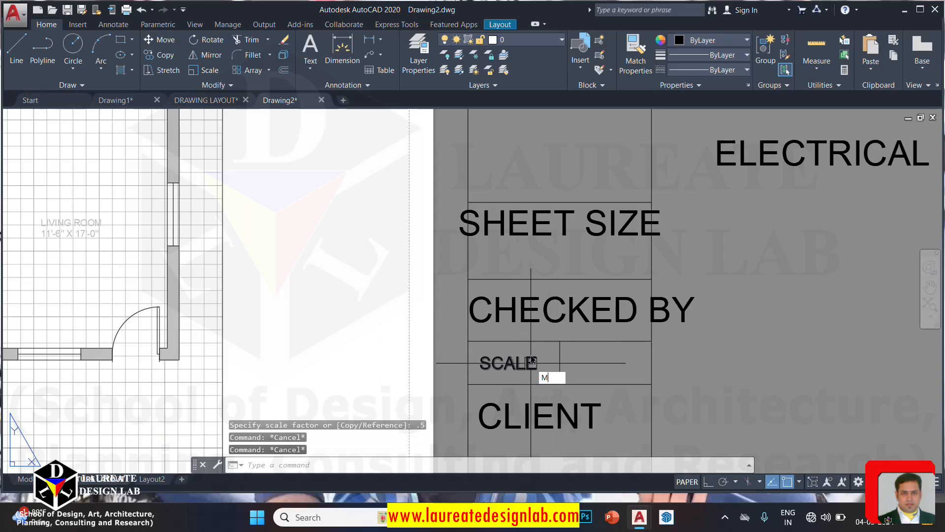
{"action": "type", "text": "A"}
{"action": "key", "text": "Return"}
{"action": "left_click", "coordinate": [507, 363]}
{"action": "scroll", "coordinate": [529, 338], "scroll_direction": "down", "scroll_amount": 8}
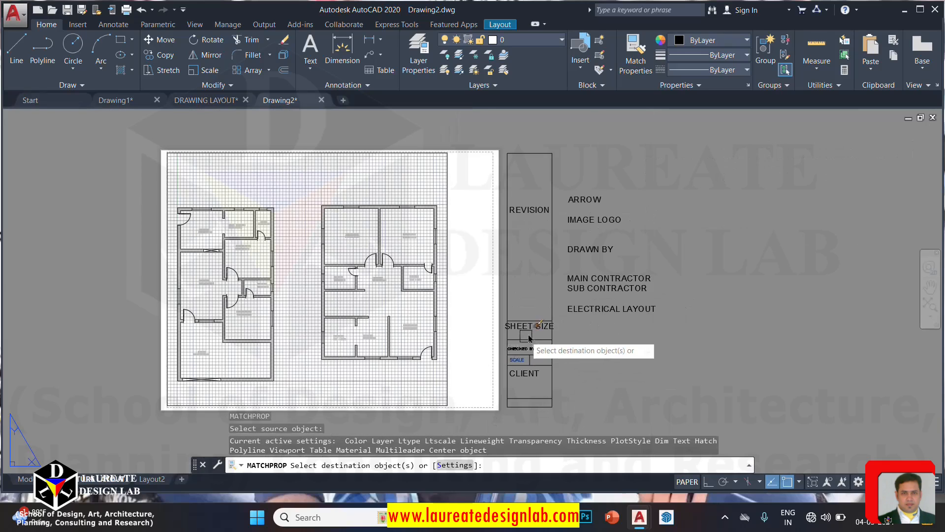
{"action": "left_click", "coordinate": [529, 211]}
{"action": "left_click", "coordinate": [536, 326]}
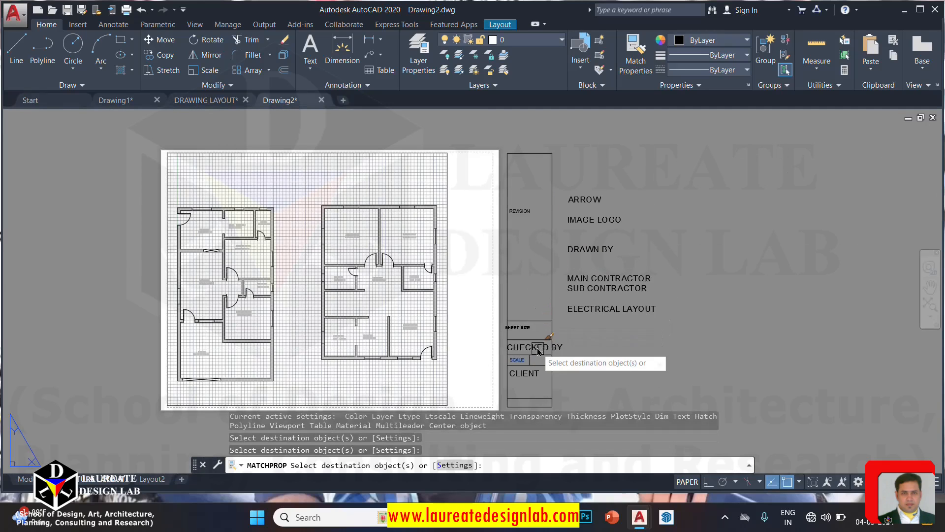
{"action": "left_click", "coordinate": [538, 348]}
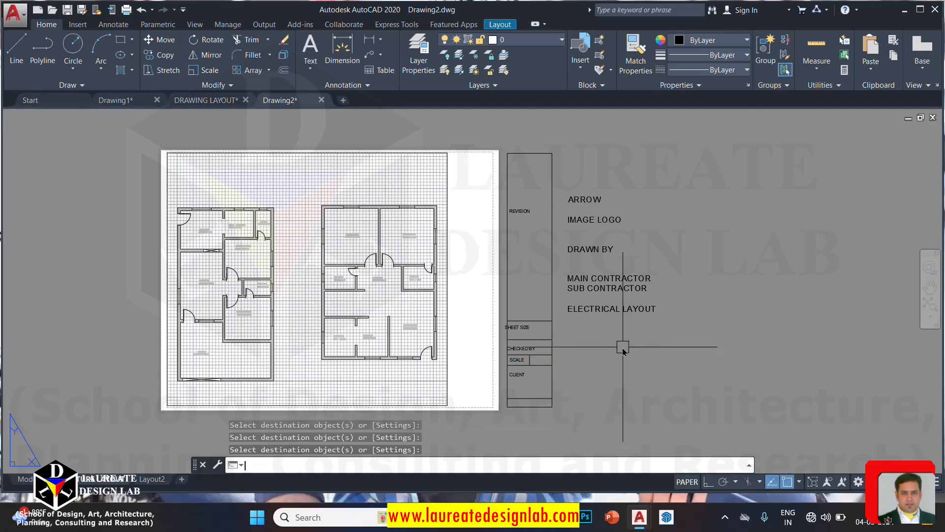
{"action": "key", "text": "Escape"}
Erase the six leftover labels beside the title block, from ARROW down to ELECTRICAL LAYOUT
{"action": "scroll", "coordinate": [603, 303], "scroll_direction": "up", "scroll_amount": 2}
{"action": "left_click", "coordinate": [632, 359]}
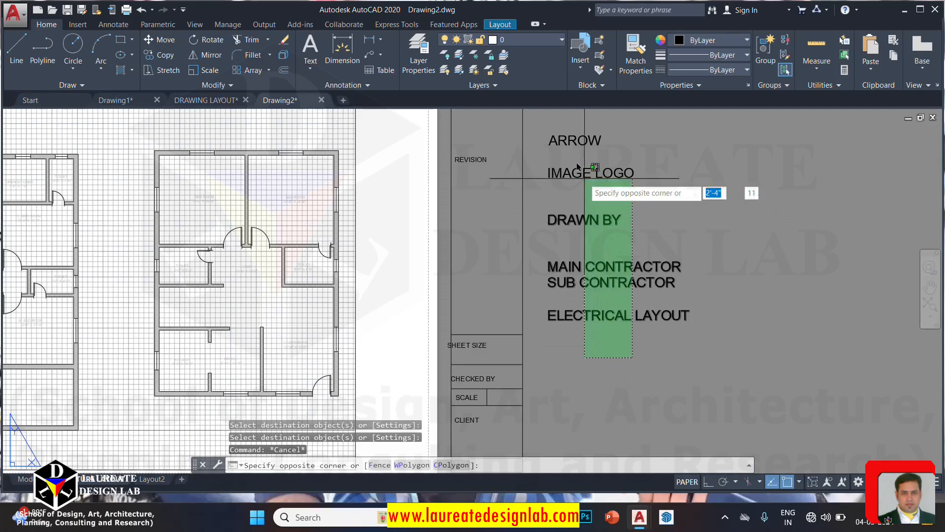
{"action": "left_click", "coordinate": [557, 131]}
{"action": "middle_click_drag", "start_coordinate": [602, 206], "coordinate": [618, 265]}
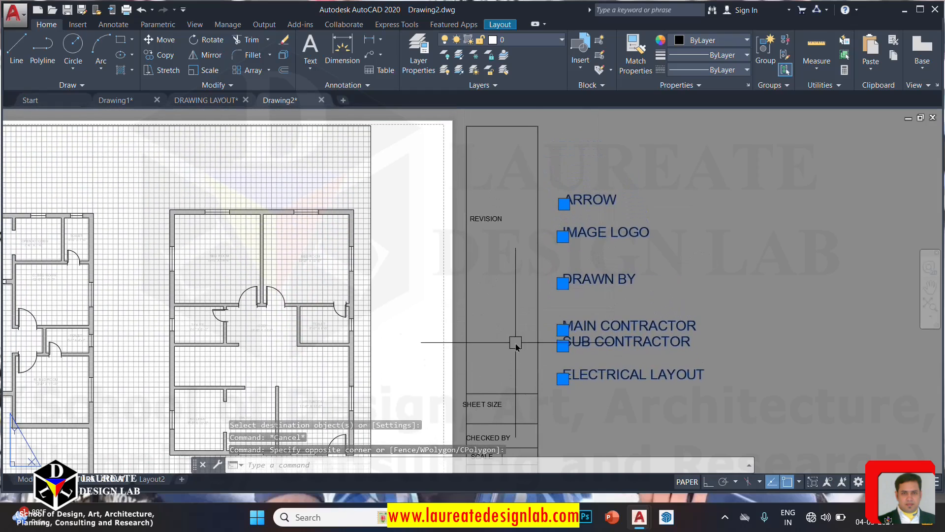
{"action": "type", "text": "E"}
{"action": "key", "text": "Return"}
Try to move the SHEET SIZE label fully inside its title block compartment
{"action": "mouse_move", "coordinate": [496, 402]}
{"action": "middle_mouse_down"}
{"action": "mouse_move", "coordinate": [503, 341]}
{"action": "mouse_move", "coordinate": [472, 310]}
{"action": "middle_mouse_up"}
{"action": "scroll", "coordinate": [503, 340], "scroll_direction": "up", "scroll_amount": 4}
{"action": "type", "text": "M"}
{"action": "key", "text": "Return"}
{"action": "left_click", "coordinate": [490, 274]}
{"action": "key", "text": "Return"}
{"action": "left_click", "coordinate": [502, 261]}
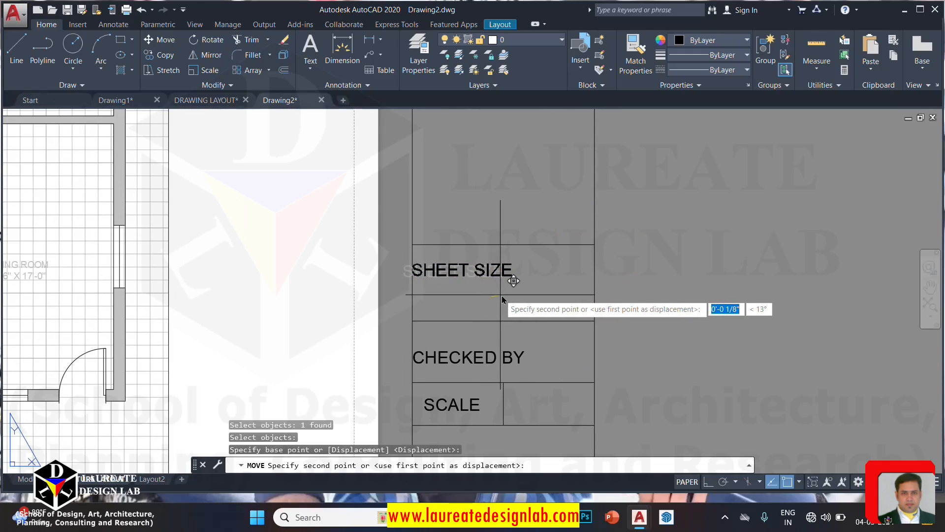
{"action": "left_click", "coordinate": [506, 286]}
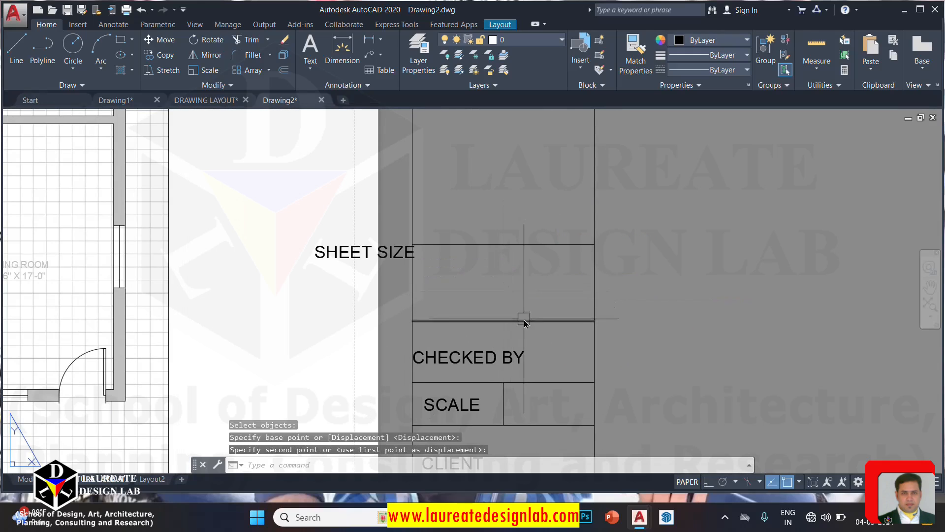
Move the SHEET SIZE label into the upper-left corner of its compartment, with object snap off
{"action": "key", "text": "Return"}
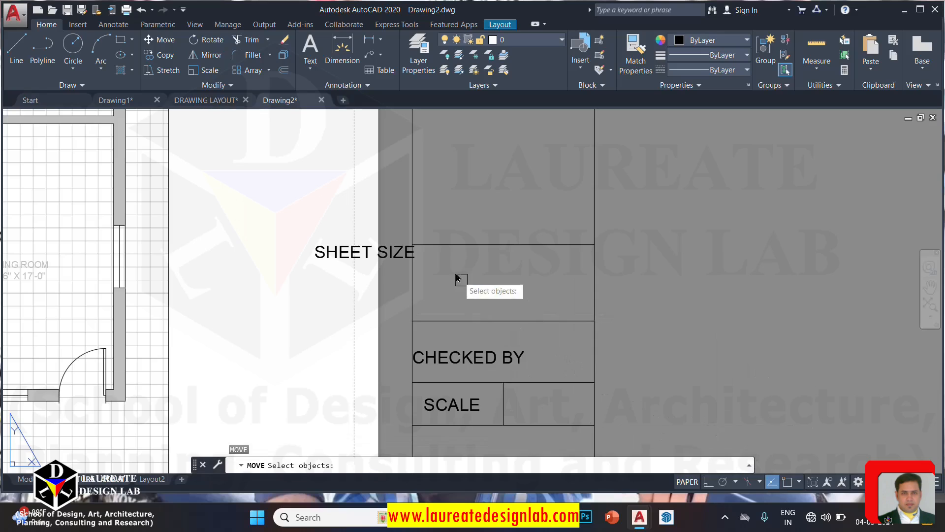
{"action": "left_click", "coordinate": [411, 261]}
{"action": "key", "text": "Return"}
{"action": "left_click", "coordinate": [703, 320]}
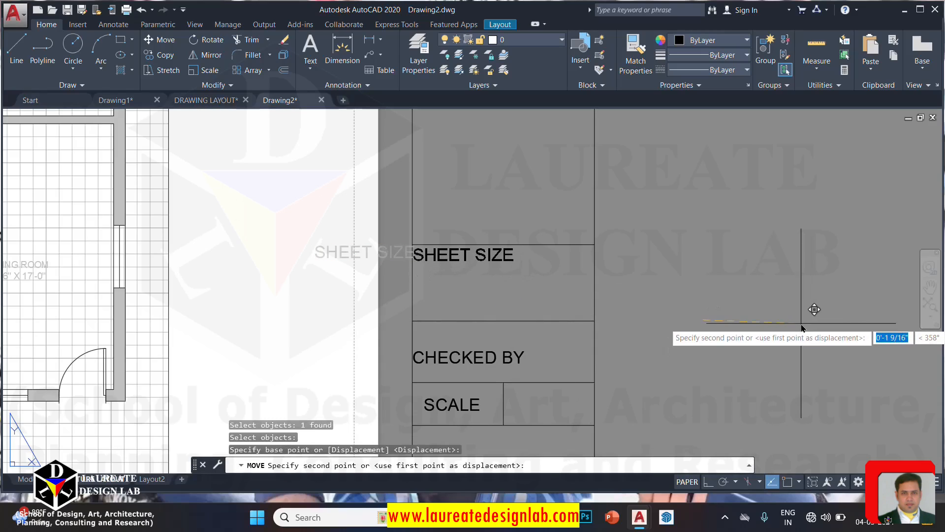
{"action": "left_click", "coordinate": [804, 326]}
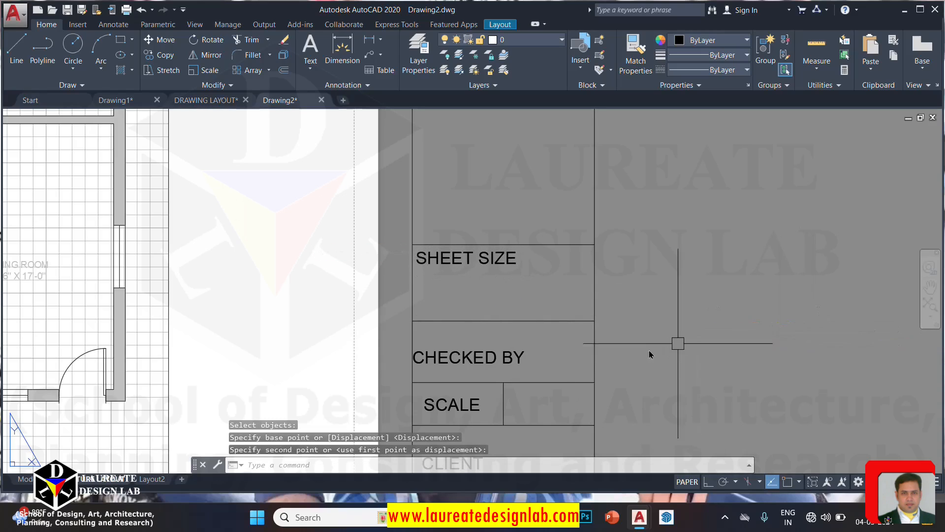
Move the CHECKED BY label up into the upper-left corner of its compartment
{"action": "middle_click_drag", "start_coordinate": [549, 358], "coordinate": [552, 313]}
{"action": "key", "text": "Return"}
{"action": "left_click", "coordinate": [483, 310]}
{"action": "key", "text": "Return"}
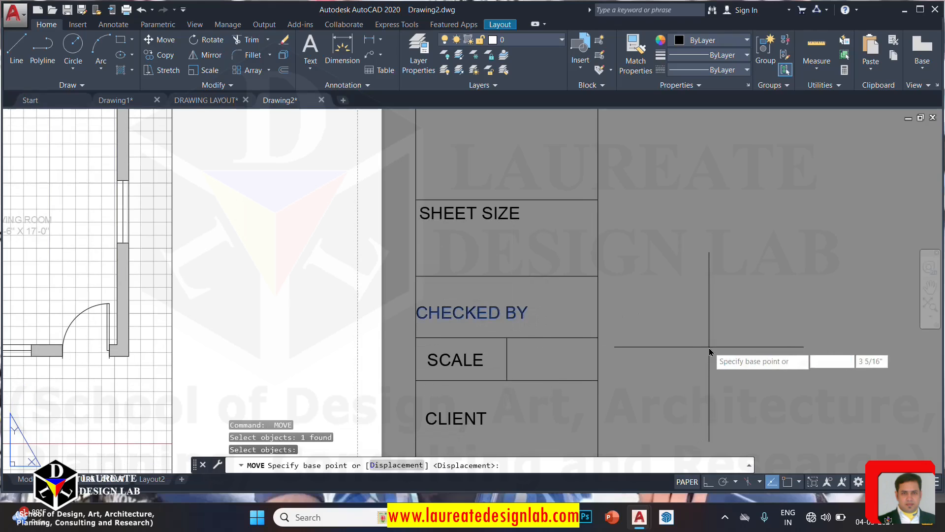
{"action": "left_click", "coordinate": [712, 353]}
{"action": "left_click", "coordinate": [711, 323]}
Shift the SCALE label slightly up and left toward the corner of its cell
{"action": "key", "text": "Return"}
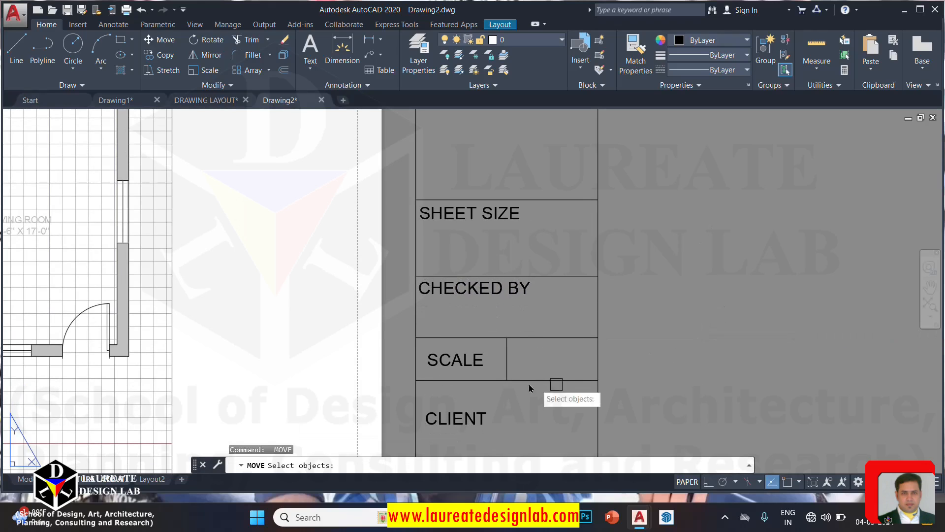
{"action": "left_click", "coordinate": [469, 363]}
{"action": "key", "text": "Return"}
{"action": "left_click", "coordinate": [664, 363]}
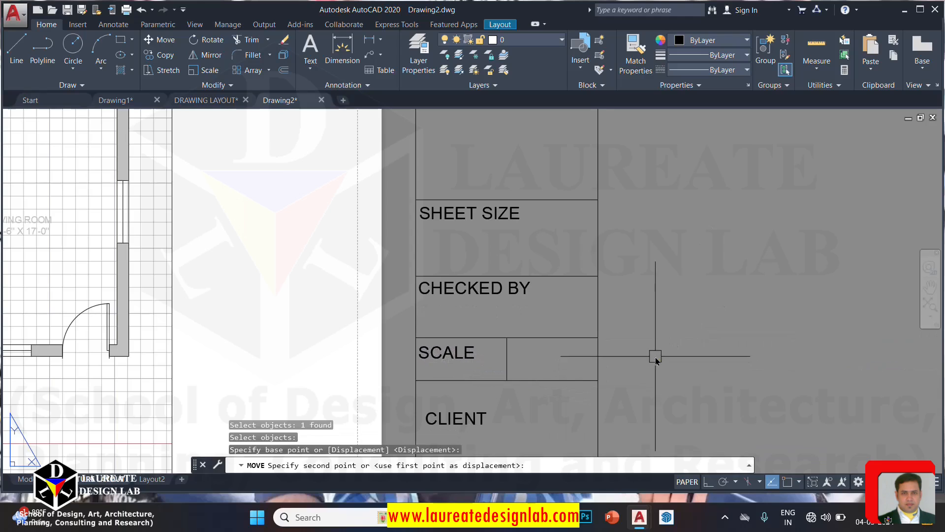
{"action": "left_click", "coordinate": [655, 356]}
Move the CLIENT label into the upper-left corner of its compartment
{"action": "middle_click_drag", "start_coordinate": [555, 392], "coordinate": [557, 328]}
{"action": "key", "text": "Return"}
{"action": "left_click", "coordinate": [481, 354]}
{"action": "key", "text": "Return"}
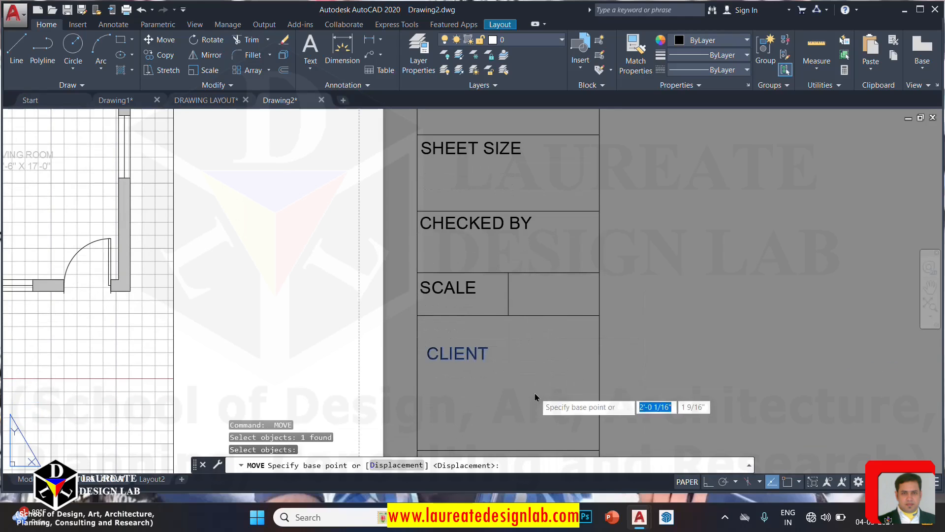
{"action": "left_click", "coordinate": [535, 392]}
{"action": "key", "text": "Escape"}
Examine the whole title block column and the placement of its labels from top to bottom
{"action": "scroll", "coordinate": [516, 254], "scroll_direction": "down", "scroll_amount": 5}
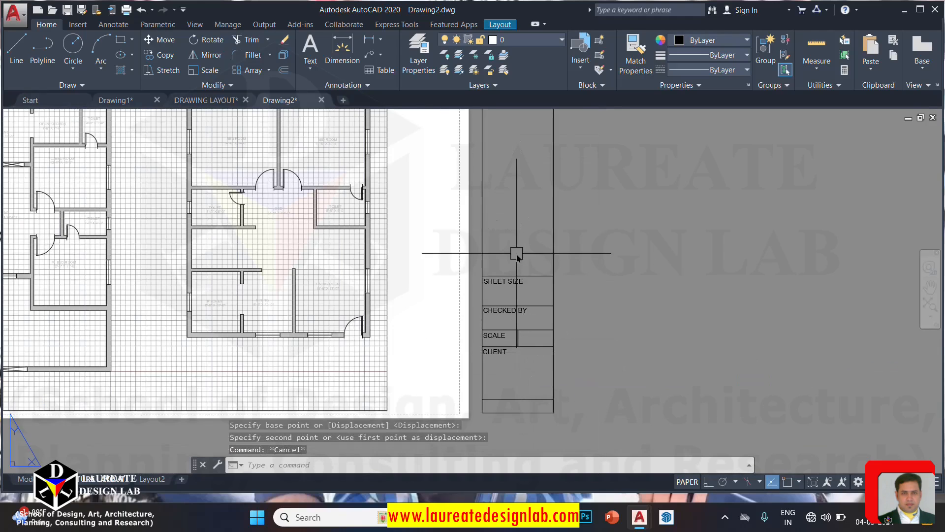
{"action": "scroll", "coordinate": [507, 238], "scroll_direction": "up", "scroll_amount": 4}
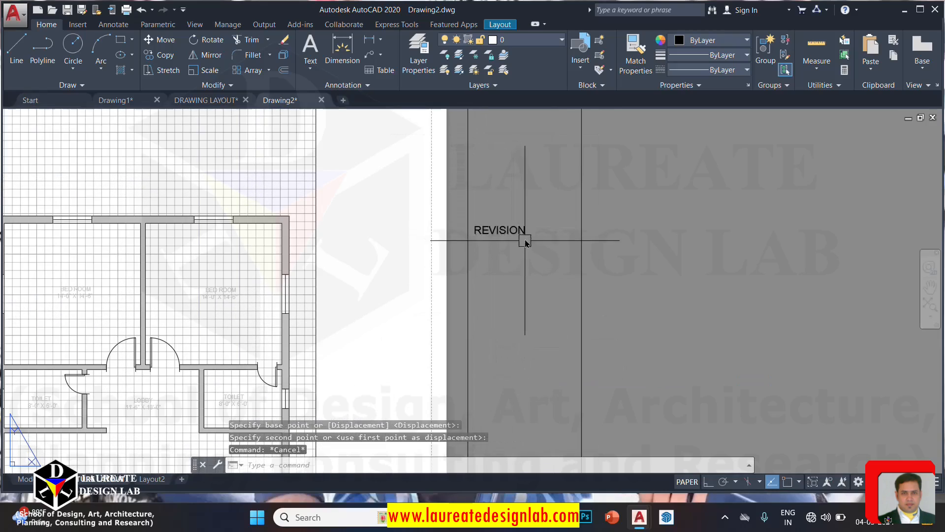
{"action": "scroll", "coordinate": [517, 221], "scroll_direction": "down", "scroll_amount": 6}
{"action": "scroll", "coordinate": [509, 282], "scroll_direction": "up", "scroll_amount": 3}
{"action": "scroll", "coordinate": [522, 276], "scroll_direction": "down", "scroll_amount": 4}
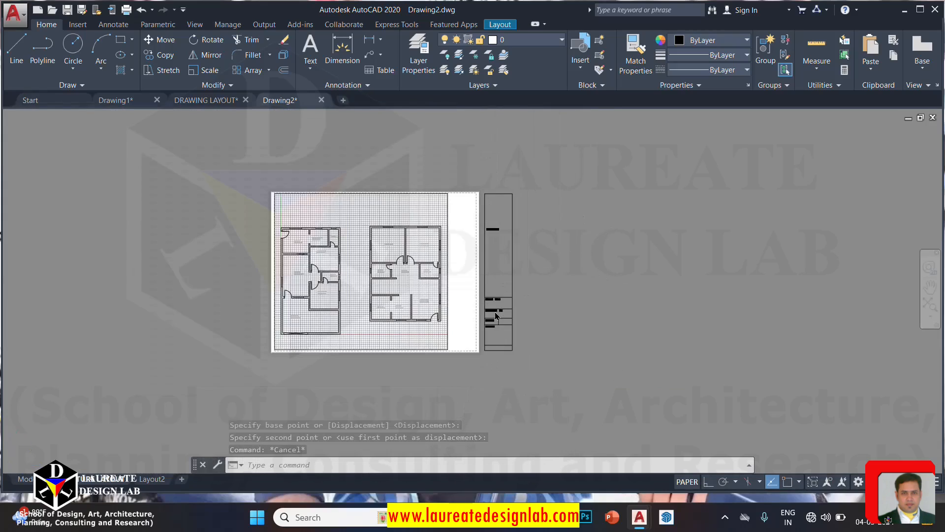
{"action": "scroll", "coordinate": [514, 295], "scroll_direction": "up", "scroll_amount": 4}
{"action": "middle_click_drag", "start_coordinate": [524, 252], "coordinate": [526, 368]}
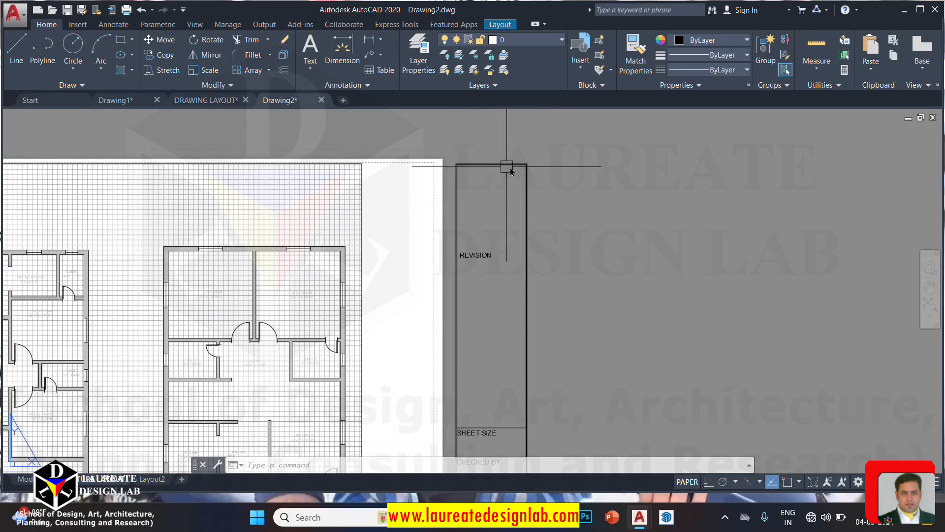
{"action": "middle_click_drag", "start_coordinate": [517, 323], "coordinate": [489, 181]}
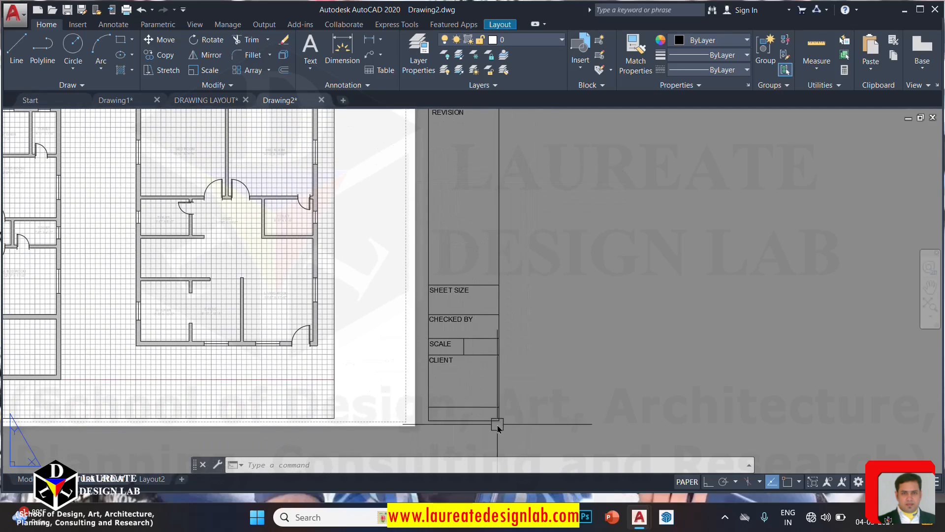
{"action": "middle_click_drag", "start_coordinate": [508, 304], "coordinate": [527, 426]}
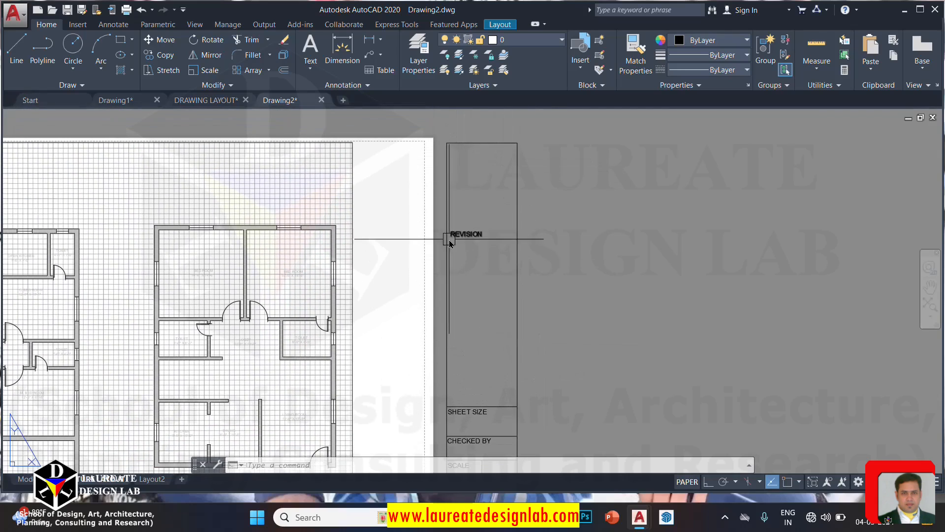
{"action": "scroll", "coordinate": [467, 234], "scroll_direction": "up", "scroll_amount": 5}
{"action": "scroll", "coordinate": [470, 245], "scroll_direction": "down", "scroll_amount": 5}
{"action": "middle_click_drag", "start_coordinate": [492, 344], "coordinate": [503, 246]}
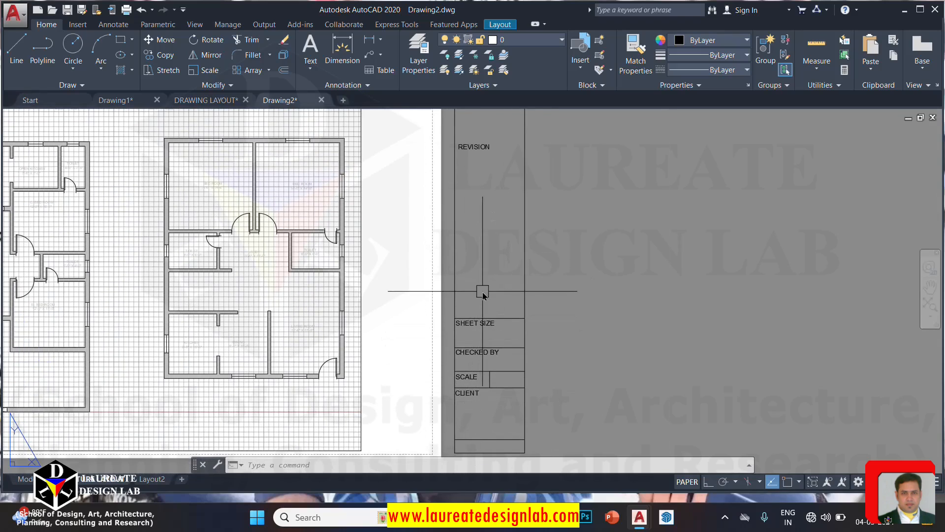
{"action": "middle_click_drag", "start_coordinate": [482, 291], "coordinate": [465, 278]}
Define a REVISION attribute with prompt REVISION, default 01 and text height 13/64", placed just below the REVISION label
{"action": "type", "text": "ATT"}
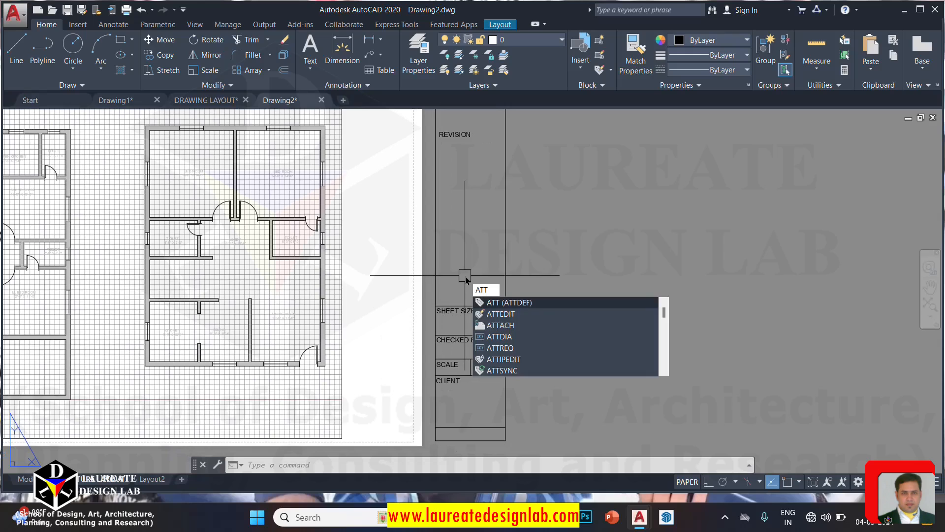
{"action": "key", "text": "Return"}
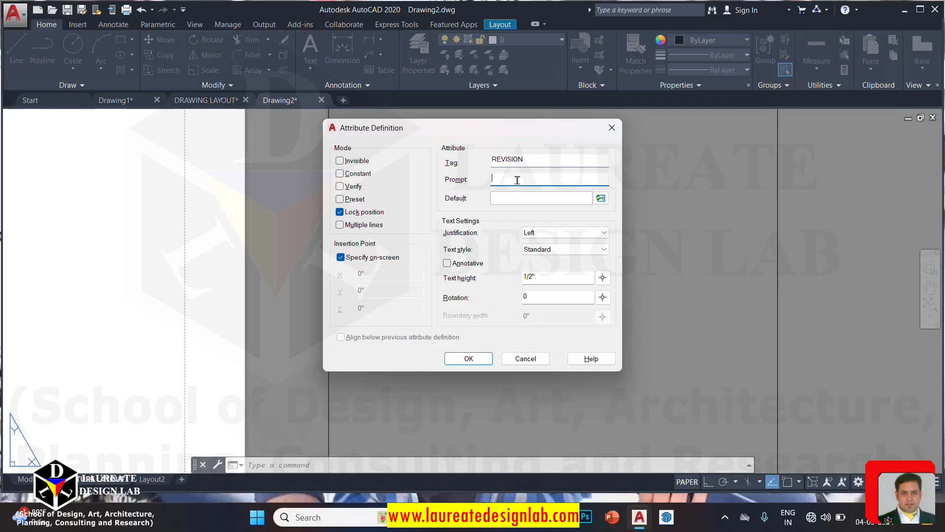
{"action": "left_click", "coordinate": [518, 180]}
{"action": "type", "text": "REVISION"}
{"action": "left_click_drag", "start_coordinate": [548, 276], "coordinate": [387, 281]}
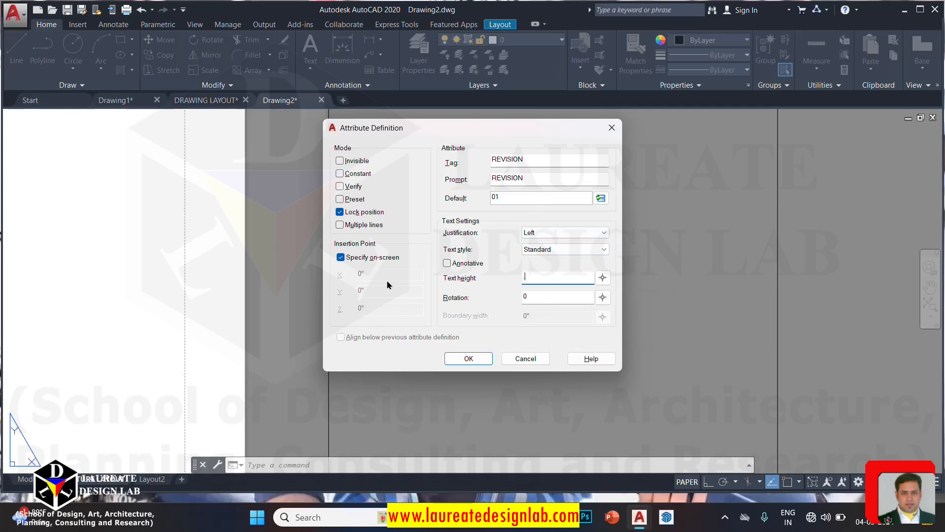
{"action": "left_click", "coordinate": [480, 359]}
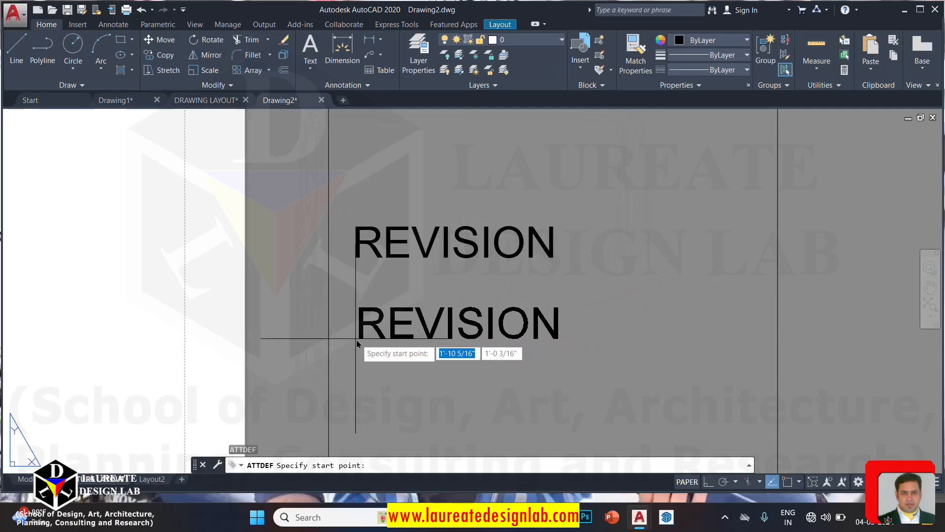
{"action": "key", "text": "Escape"}
{"action": "scroll", "coordinate": [401, 326], "scroll_direction": "down", "scroll_amount": 3}
{"action": "middle_click_drag", "start_coordinate": [418, 338], "coordinate": [415, 262]}
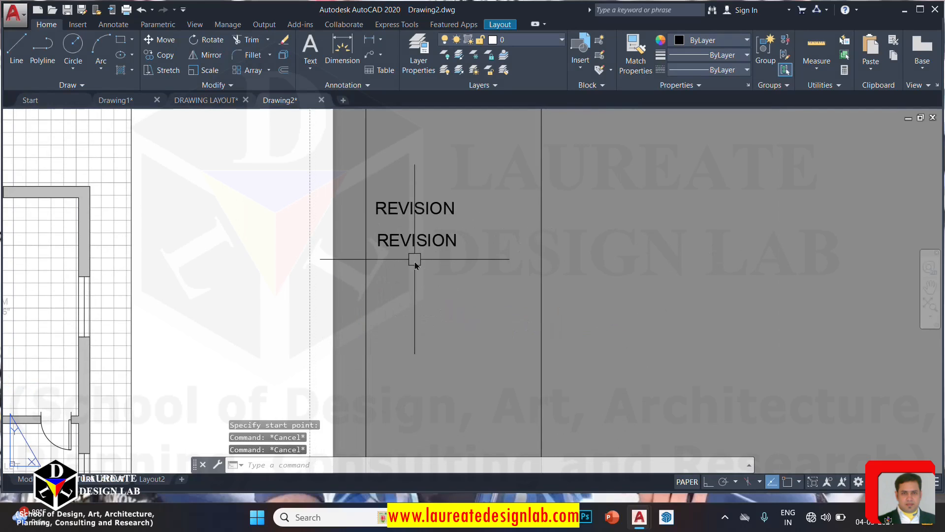
{"action": "type", "text": "co"}
{"action": "key", "text": "Return"}
{"action": "left_click", "coordinate": [426, 248]}
{"action": "key", "text": "Return"}
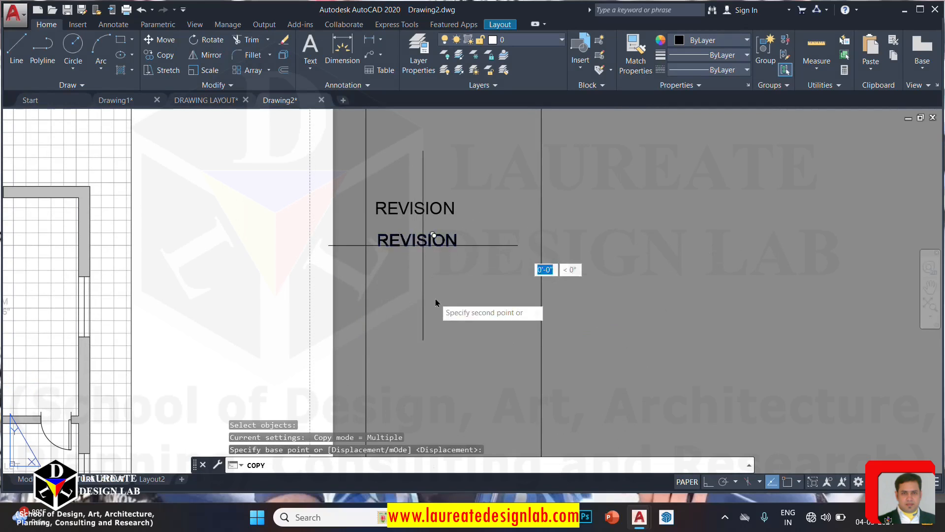
{"action": "left_click", "coordinate": [422, 246]}
{"action": "scroll", "coordinate": [429, 295], "scroll_direction": "down", "scroll_amount": 3}
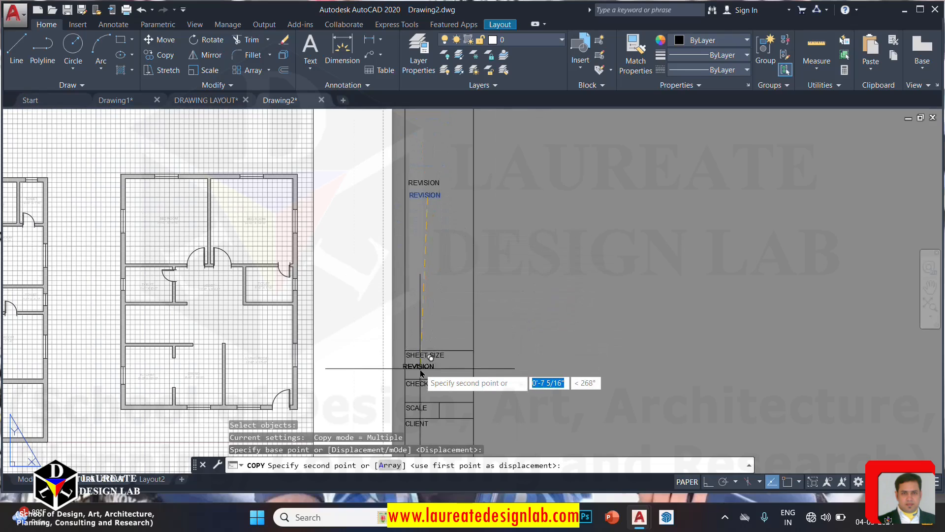
{"action": "scroll", "coordinate": [423, 371], "scroll_direction": "up", "scroll_amount": 2}
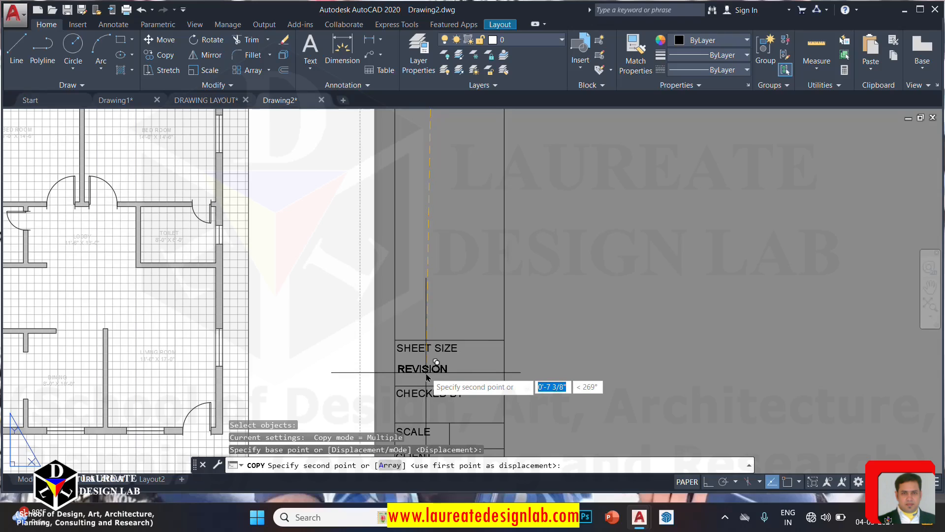
{"action": "scroll", "coordinate": [426, 375], "scroll_direction": "up", "scroll_amount": 2}
{"action": "key", "text": "Escape"}
{"action": "key", "text": "Escape"}
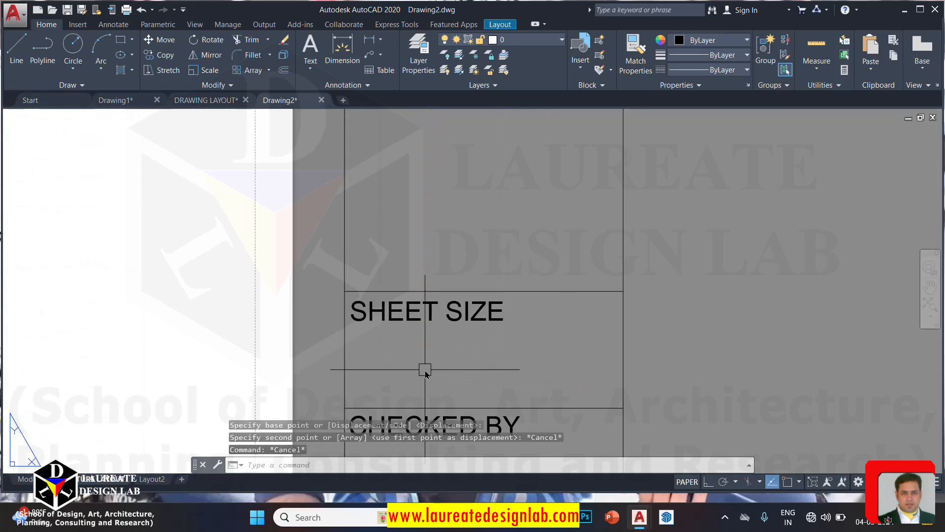
Define a SHEETSIZE attribute with prompt SHEETSIZE and default 001, placed below the SHEET SIZE label in its compartment
{"action": "type", "text": "att"}
{"action": "key", "text": "Return"}
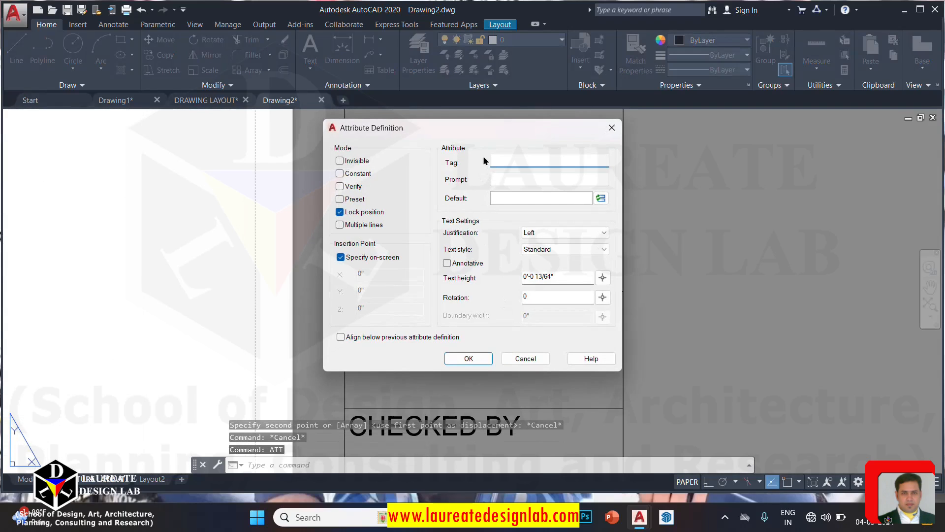
{"action": "left_click_drag", "start_coordinate": [490, 129], "coordinate": [536, 133]}
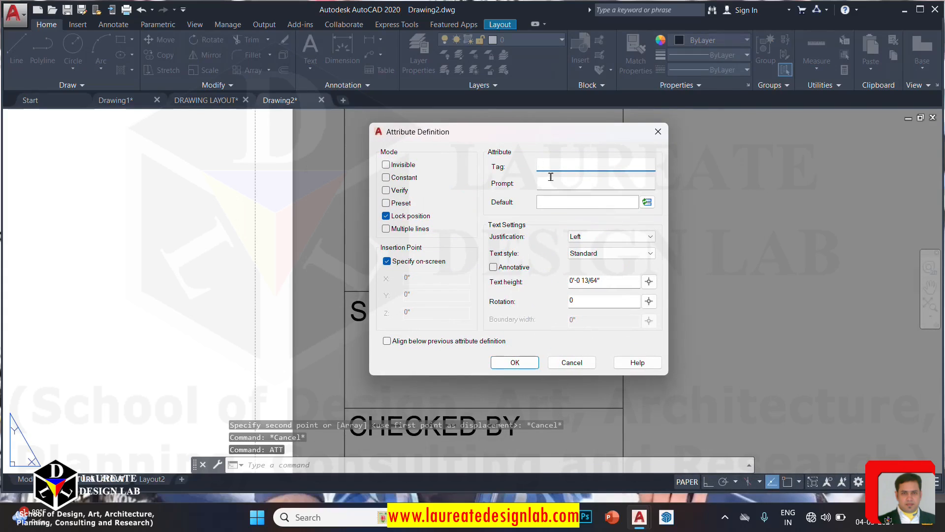
{"action": "type", "text": "SHEET"}
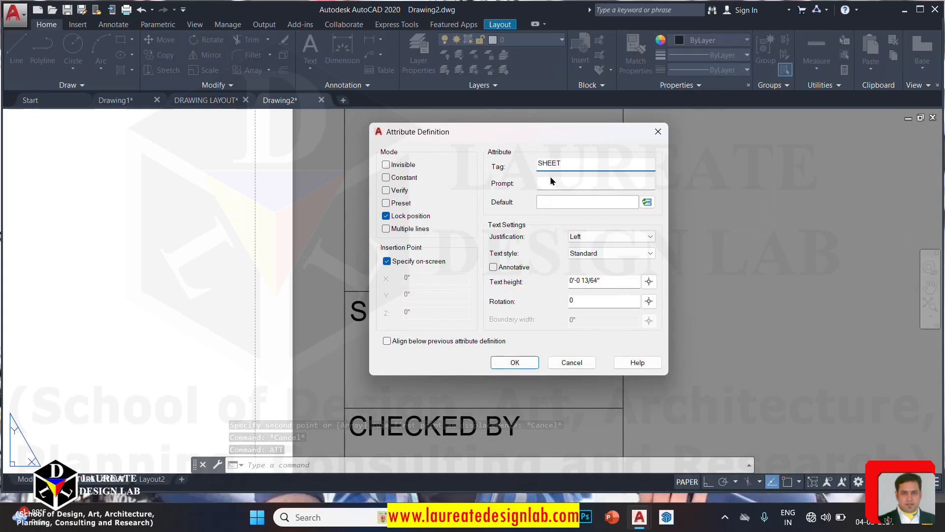
{"action": "type", "text": "SIZE"}
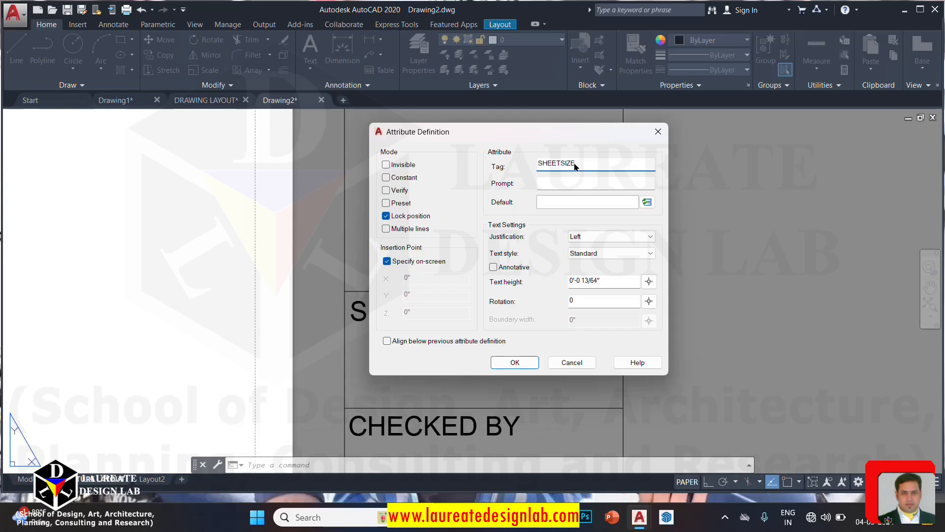
{"action": "right_click", "coordinate": [558, 163]}
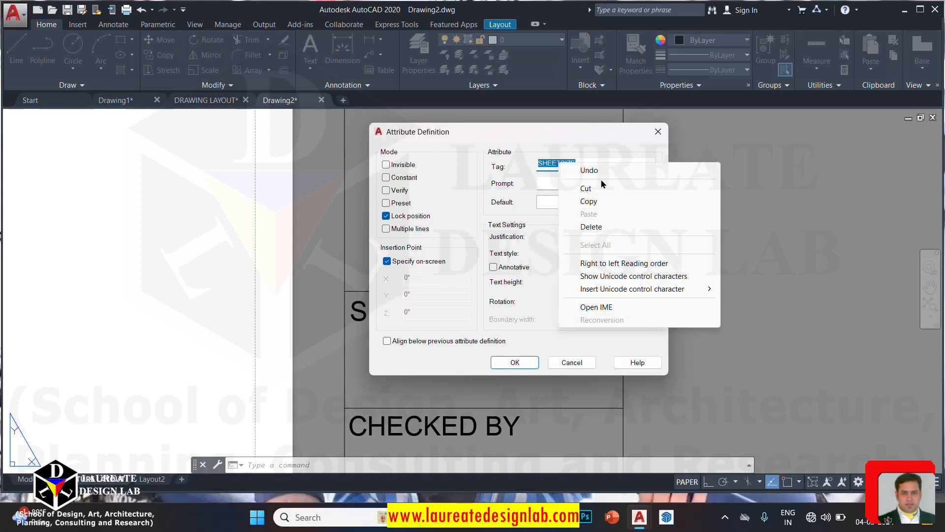
{"action": "left_click", "coordinate": [593, 201]}
{"action": "left_click", "coordinate": [566, 182]}
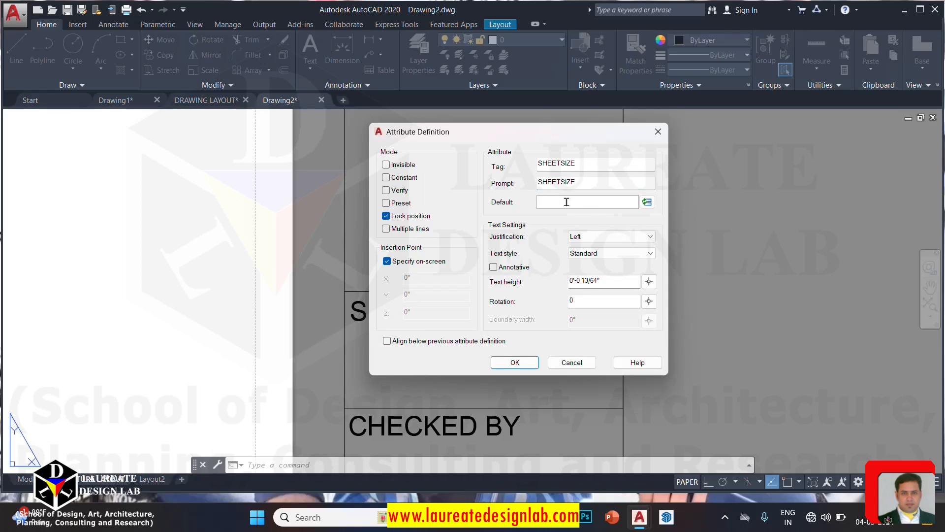
{"action": "left_click", "coordinate": [566, 202]}
{"action": "type", "text": "001"}
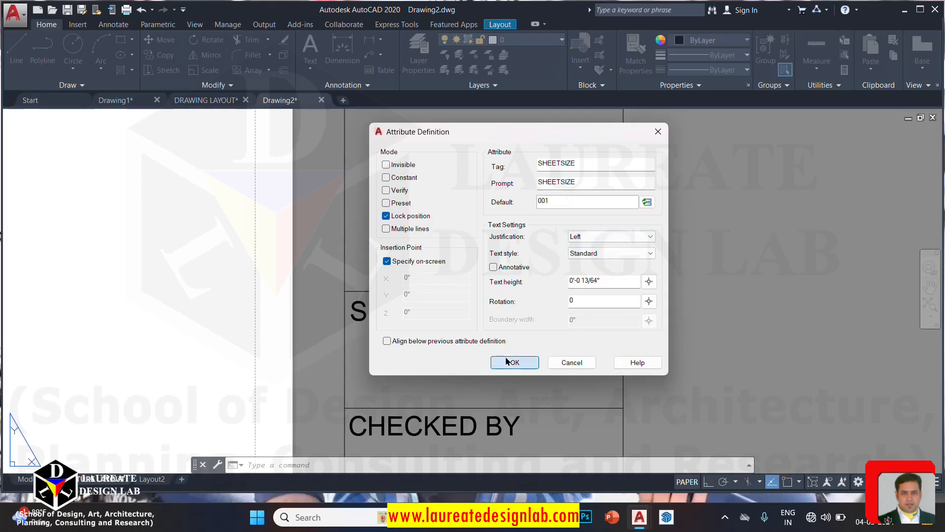
{"action": "left_click", "coordinate": [521, 361]}
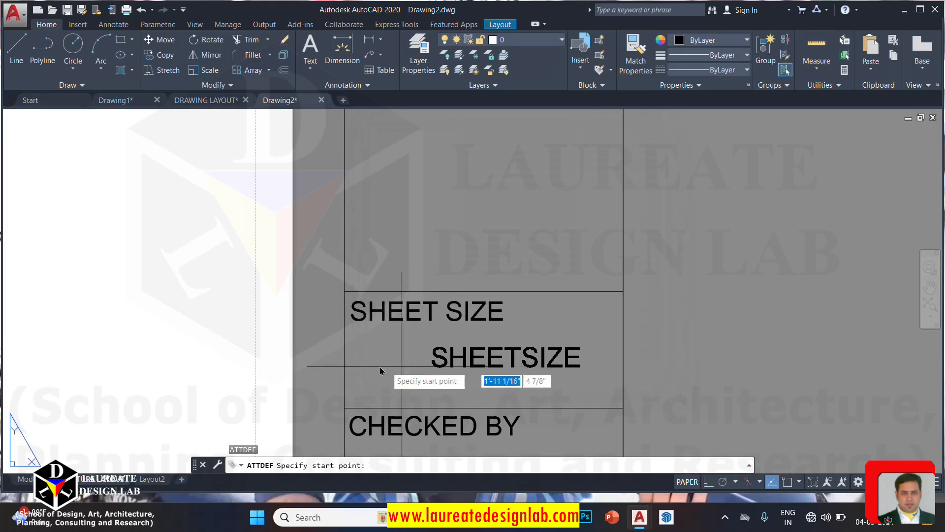
{"action": "left_click", "coordinate": [352, 379]}
Define a CHECKEDBY attribute with prompt CHECKEDBY and the checker's name as default, placed below the CHECKED BY label
{"action": "middle_click_drag", "start_coordinate": [444, 414], "coordinate": [433, 214]}
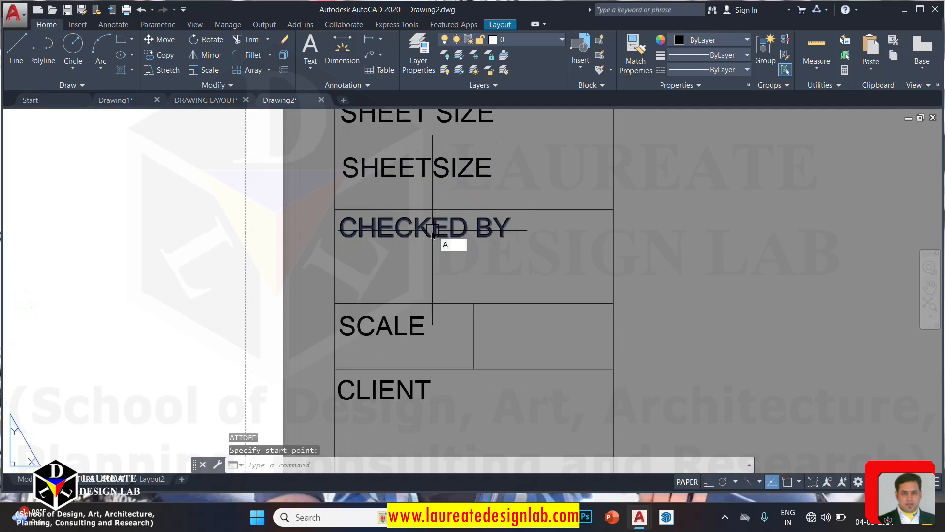
{"action": "key", "text": "Return"}
{"action": "type", "text": "C"}
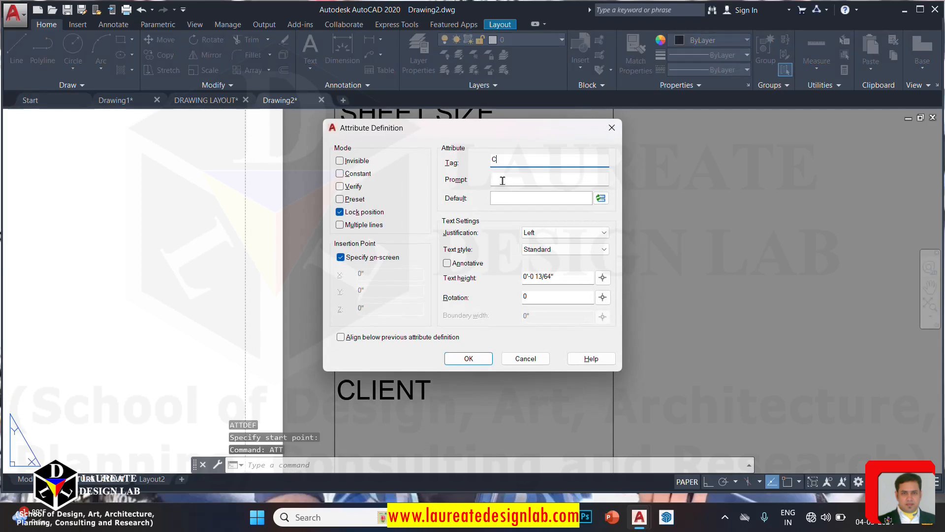
{"action": "type", "text": "HE"}
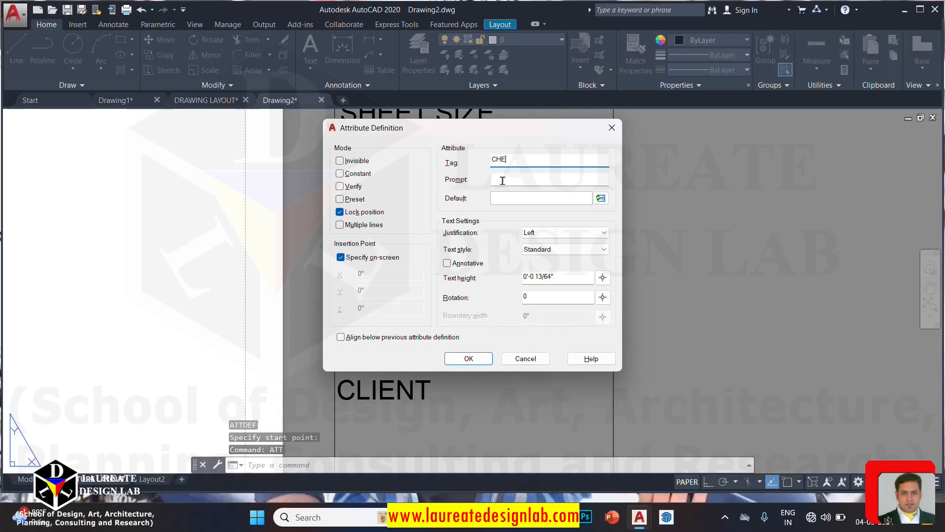
{"action": "type", "text": "CKEDBY"}
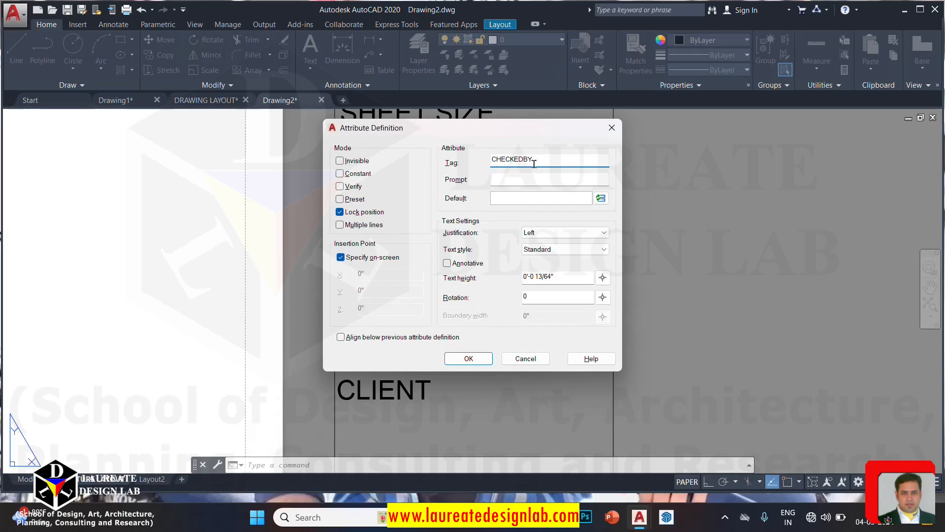
{"action": "left_click", "coordinate": [503, 180]}
{"action": "key", "text": "ctrl+v"}
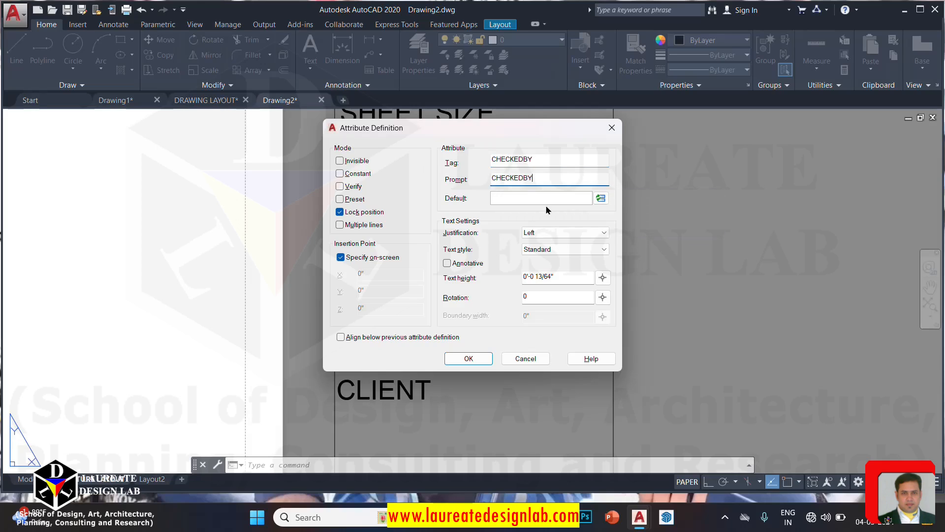
{"action": "left_click", "coordinate": [536, 198]}
{"action": "left_click", "coordinate": [482, 360]}
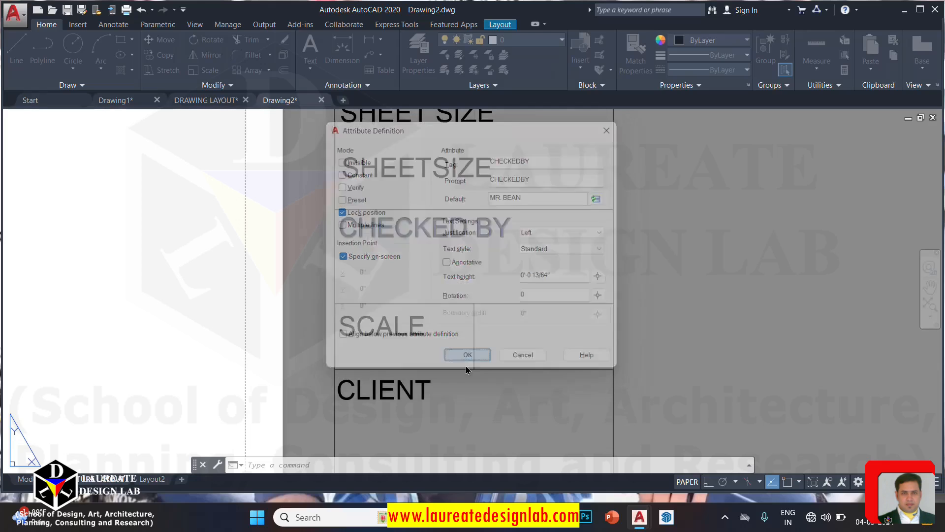
{"action": "middle_click_drag", "start_coordinate": [464, 364], "coordinate": [468, 315]}
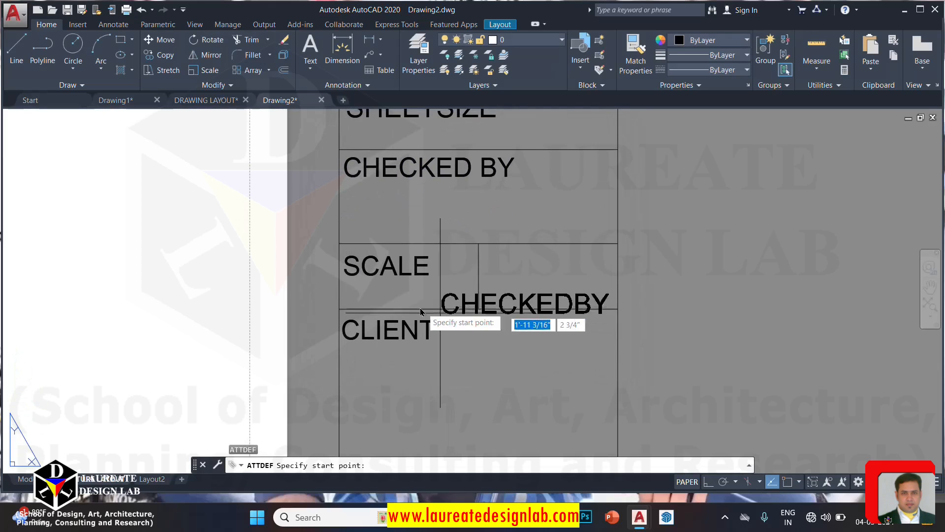
{"action": "left_click", "coordinate": [344, 226]}
Define a SCALE attribute with prompt SCALE and default 1/2"=1', placed in the empty cell beside the SCALE label
{"action": "scroll", "coordinate": [387, 277], "scroll_direction": "down", "scroll_amount": 2}
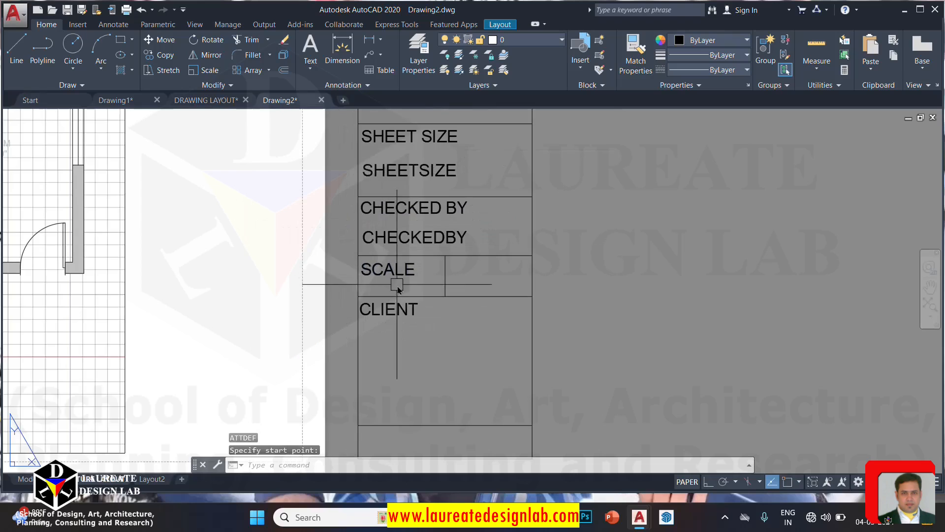
{"action": "mouse_move", "coordinate": [397, 284]}
{"action": "middle_mouse_down"}
{"action": "mouse_move", "coordinate": [393, 244]}
{"action": "mouse_move", "coordinate": [392, 288]}
{"action": "middle_mouse_up"}
{"action": "scroll", "coordinate": [393, 310], "scroll_direction": "up", "scroll_amount": 2}
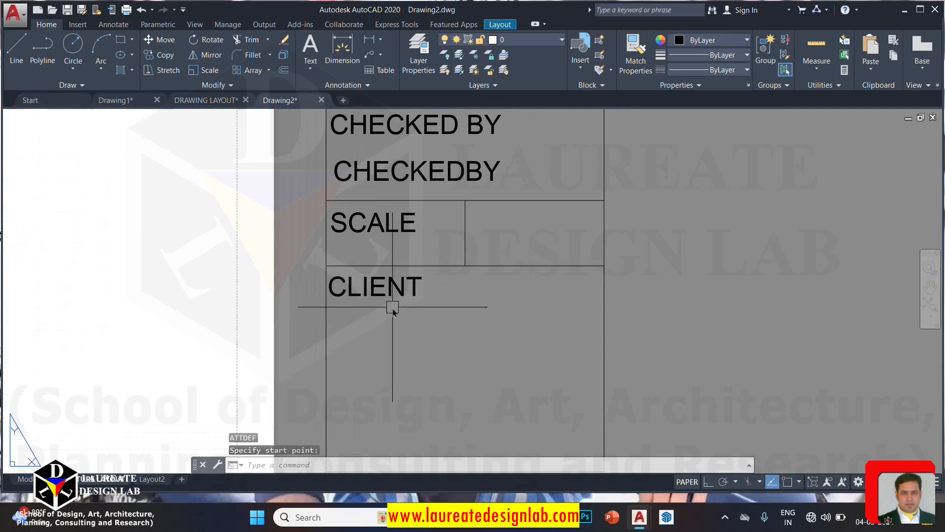
{"action": "middle_click_drag", "start_coordinate": [397, 232], "coordinate": [396, 259]}
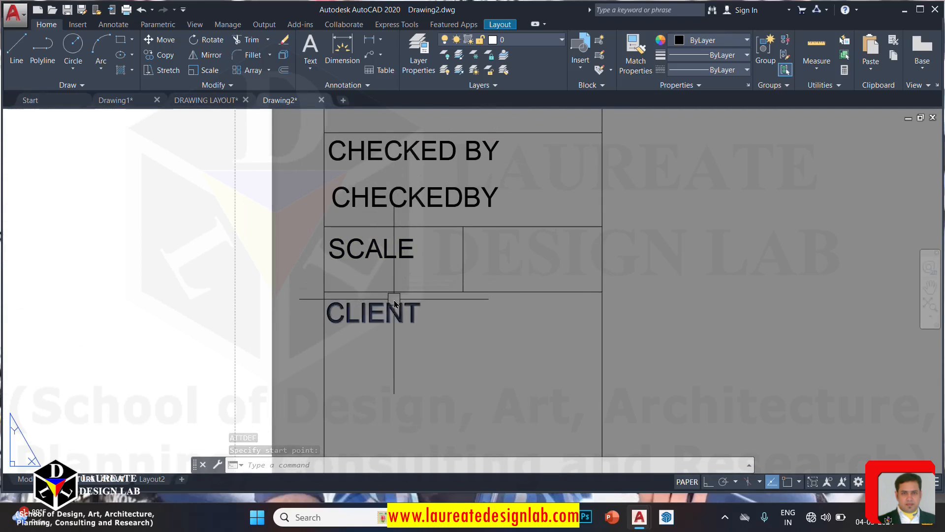
{"action": "middle_click_drag", "start_coordinate": [393, 299], "coordinate": [392, 291]}
{"action": "type", "text": "att"}
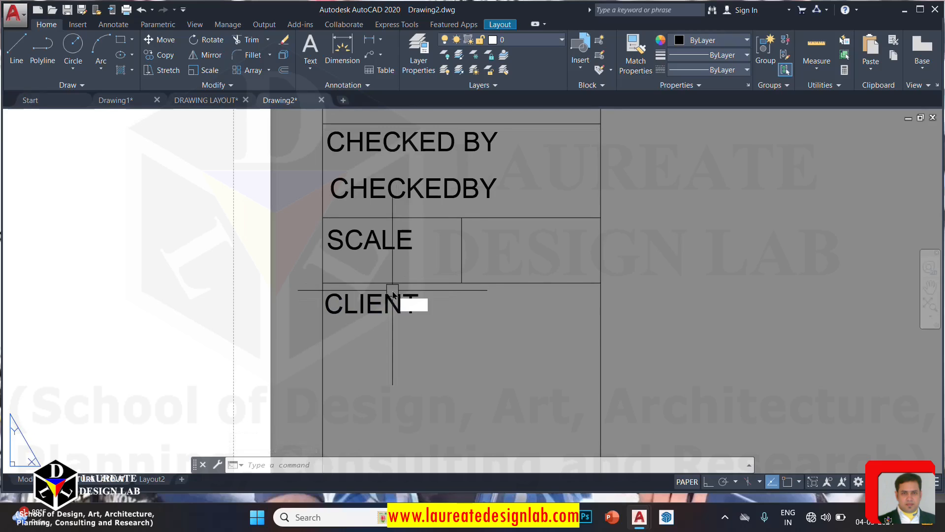
{"action": "key", "text": "Return"}
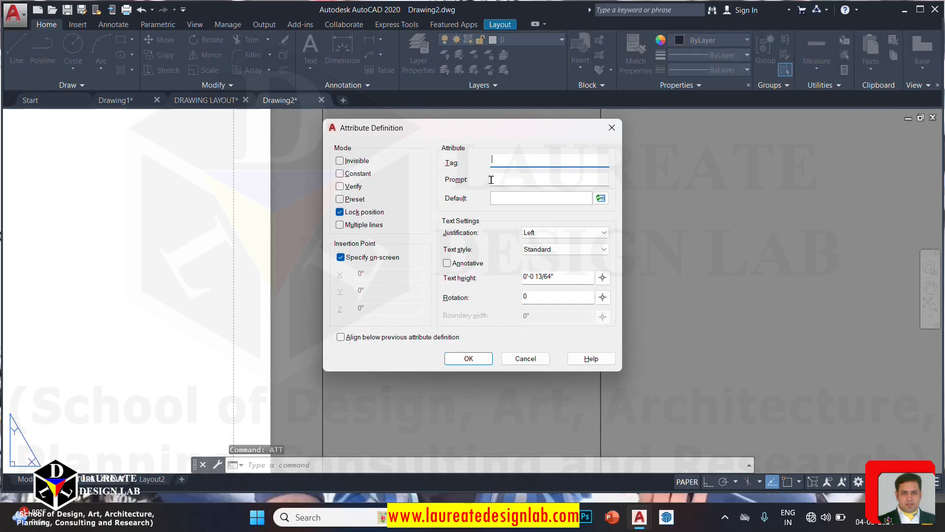
{"action": "type", "text": "SCALE"}
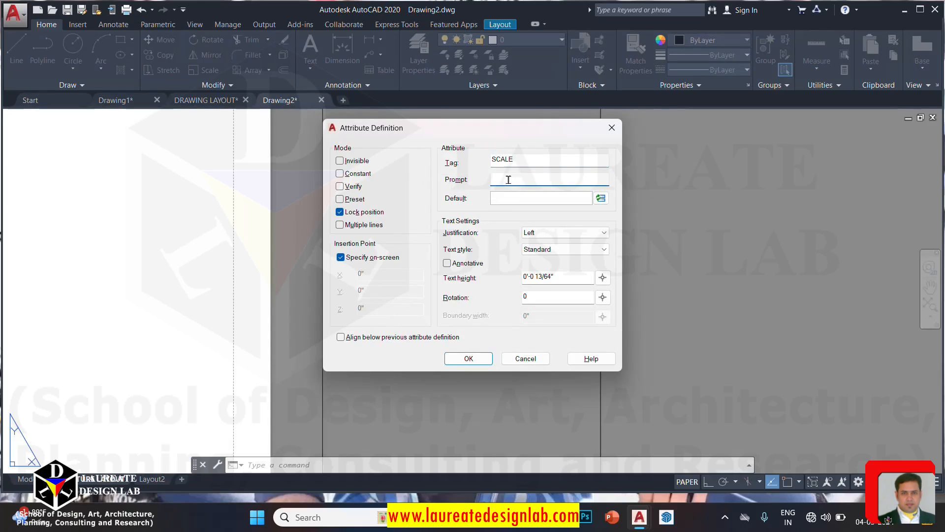
{"action": "type", "text": "SCALE"}
{"action": "type", "text": "1/2\"=1'"}
{"action": "left_click", "coordinate": [477, 357]}
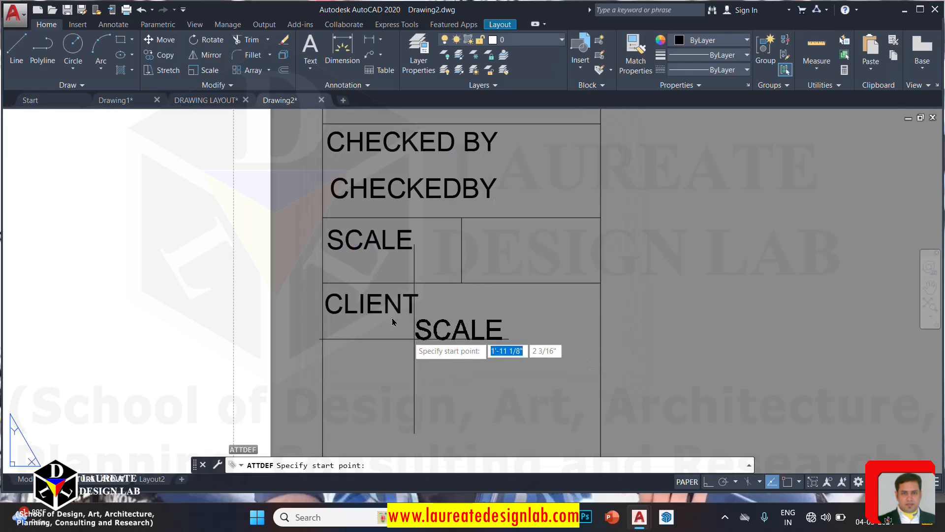
{"action": "left_click", "coordinate": [481, 252]}
Define a CLIENT attribute with prompt CLIENT and the client's name as default, placed below the CLIENT label in its compartment
{"action": "middle_click_drag", "start_coordinate": [453, 296], "coordinate": [400, 251]}
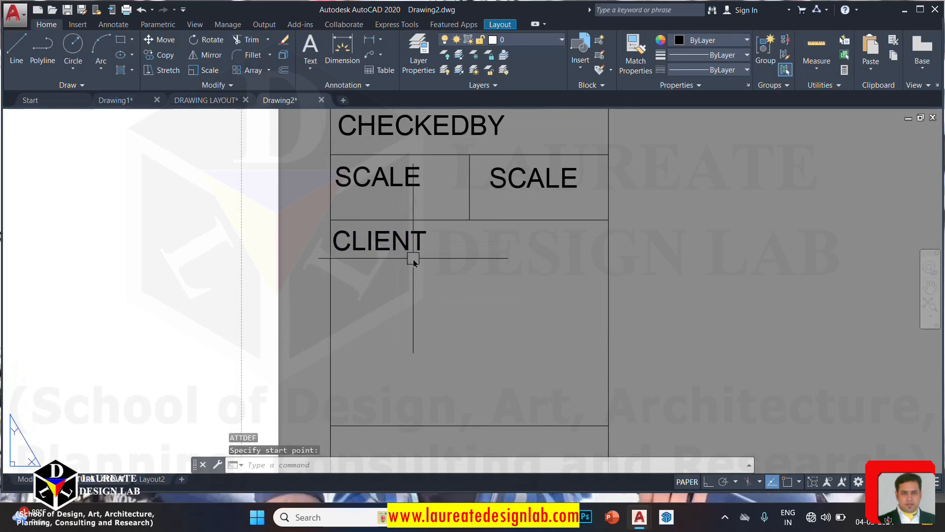
{"action": "type", "text": "att"}
{"action": "key", "text": "Return"}
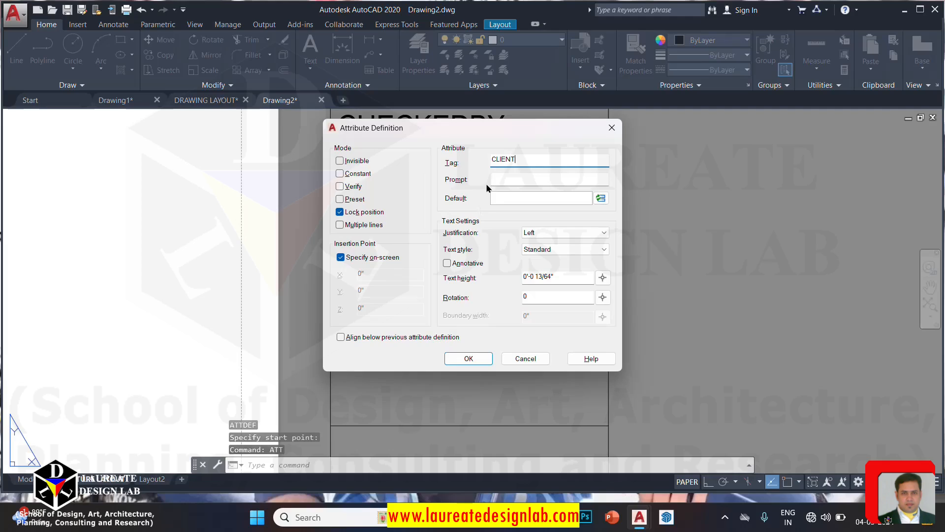
{"action": "type", "text": "CLIENT"}
{"action": "double_click", "coordinate": [522, 160]}
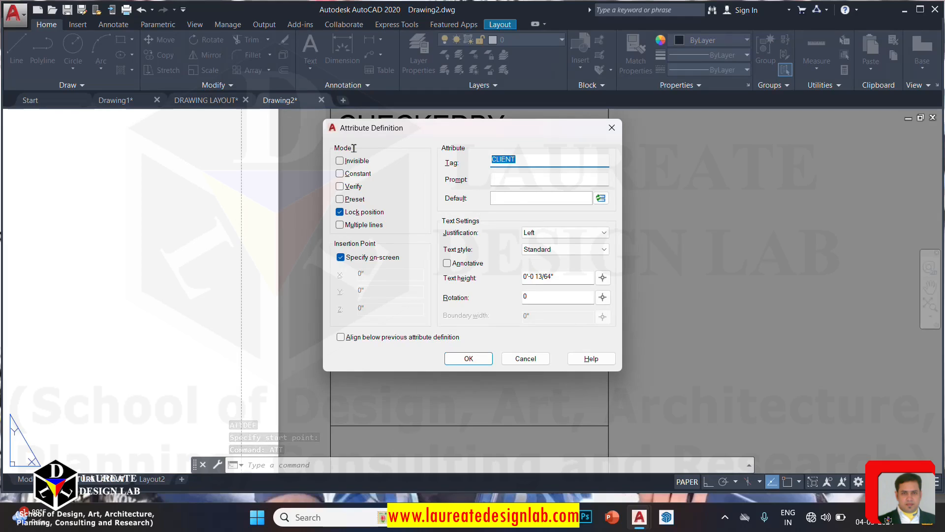
{"action": "left_click", "coordinate": [516, 179]}
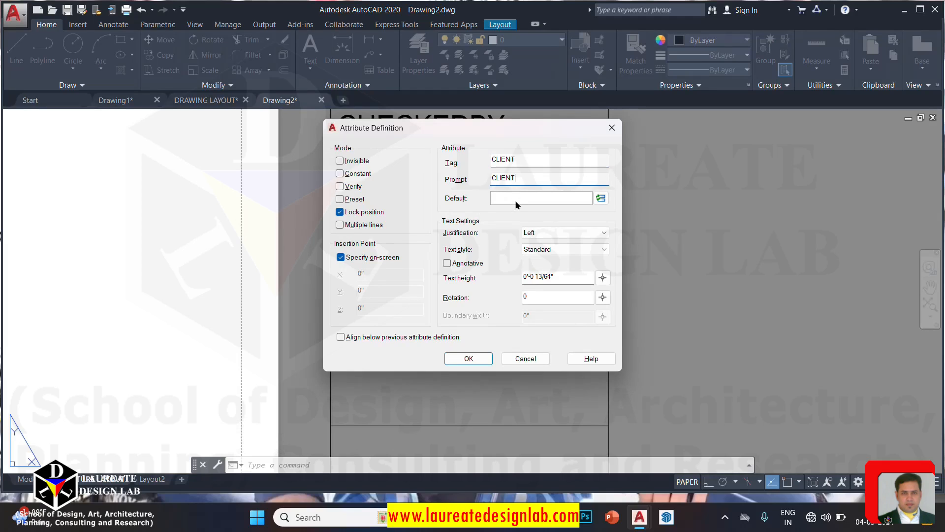
{"action": "left_click", "coordinate": [515, 199]}
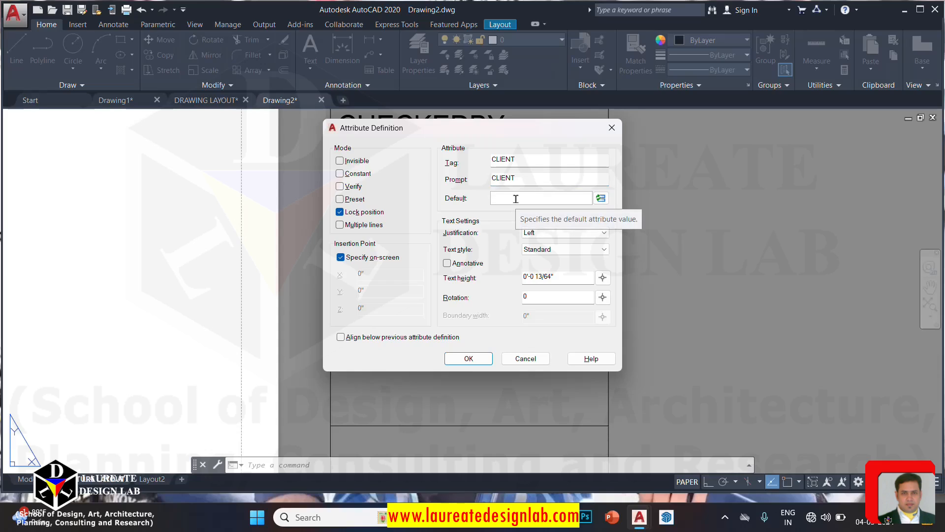
{"action": "type", "text": "MR. SUDHAKAR"}
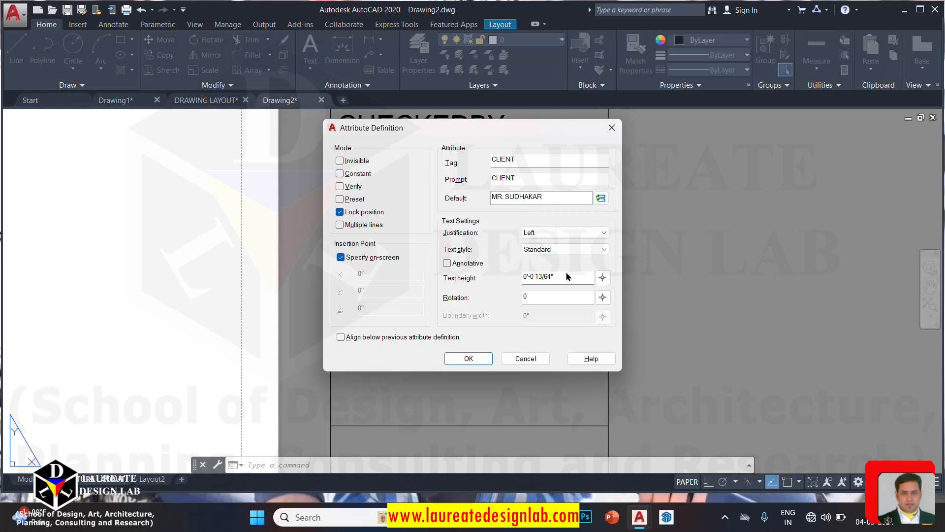
{"action": "left_click", "coordinate": [485, 358]}
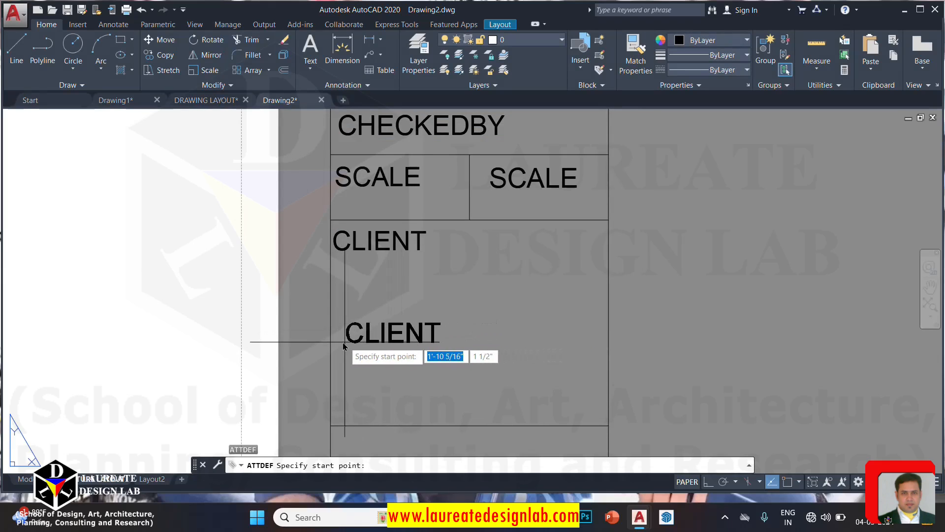
{"action": "left_click", "coordinate": [334, 344]}
Examine the labels and attribute tags throughout the title block, from REVISION down to CLIENT
{"action": "scroll", "coordinate": [453, 333], "scroll_direction": "down", "scroll_amount": 5}
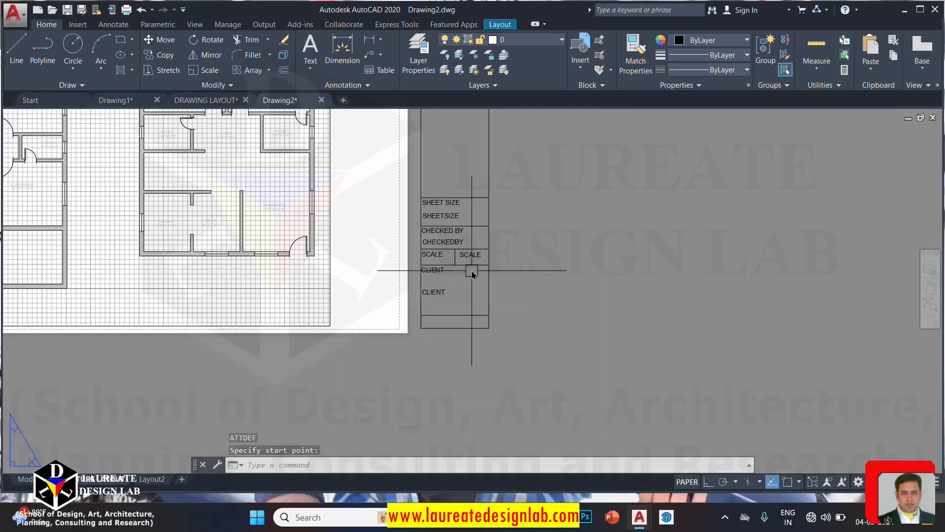
{"action": "middle_click_drag", "start_coordinate": [467, 240], "coordinate": [458, 302]}
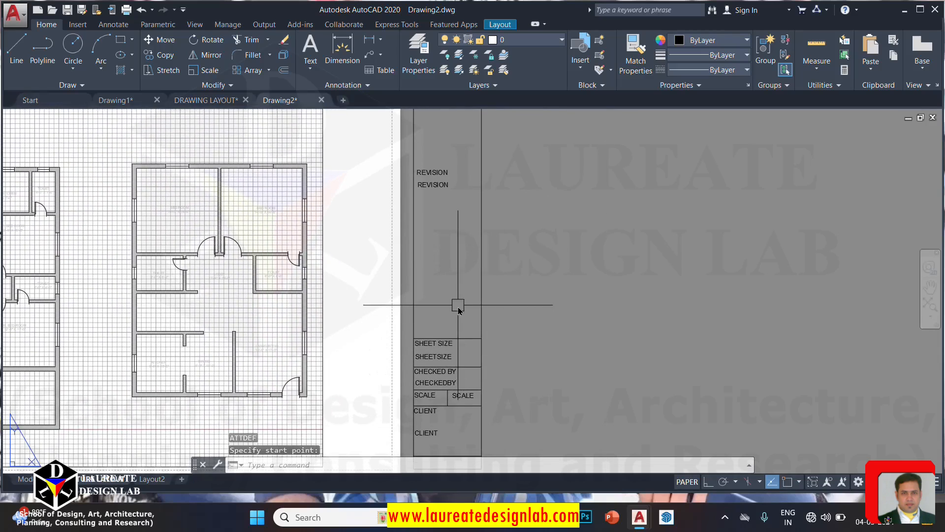
{"action": "scroll", "coordinate": [469, 294], "scroll_direction": "down", "scroll_amount": 4}
{"action": "scroll", "coordinate": [469, 295], "scroll_direction": "up", "scroll_amount": 4}
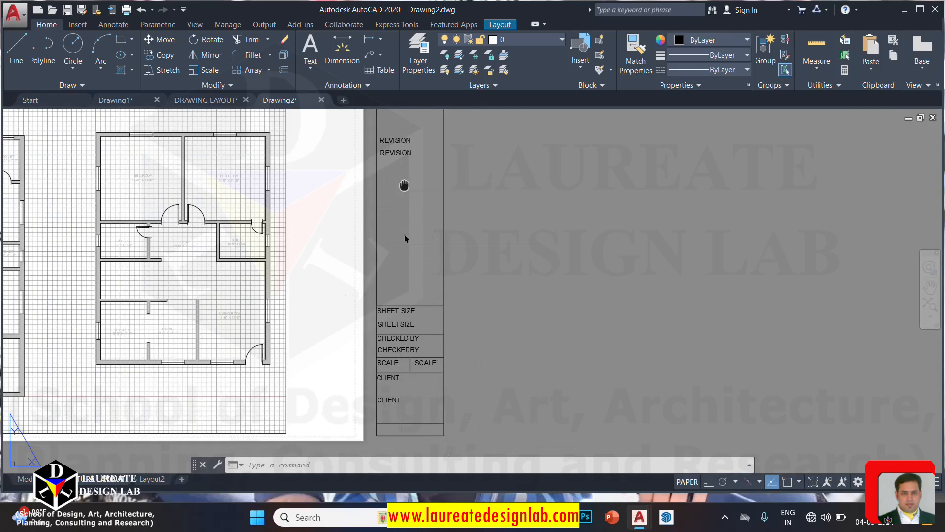
{"action": "middle_click_drag", "start_coordinate": [404, 182], "coordinate": [402, 294]}
{"action": "middle_click_drag", "start_coordinate": [445, 360], "coordinate": [402, 300]}
{"action": "scroll", "coordinate": [399, 217], "scroll_direction": "up", "scroll_amount": 5}
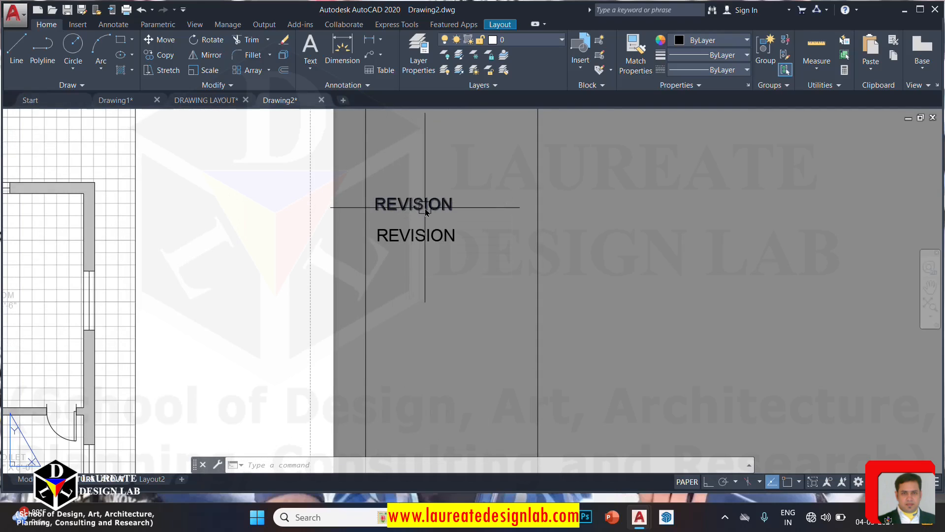
{"action": "middle_click_drag", "start_coordinate": [430, 235], "coordinate": [394, 243]}
{"action": "scroll", "coordinate": [388, 247], "scroll_direction": "down", "scroll_amount": 2}
{"action": "middle_click_drag", "start_coordinate": [401, 276], "coordinate": [420, 189]}
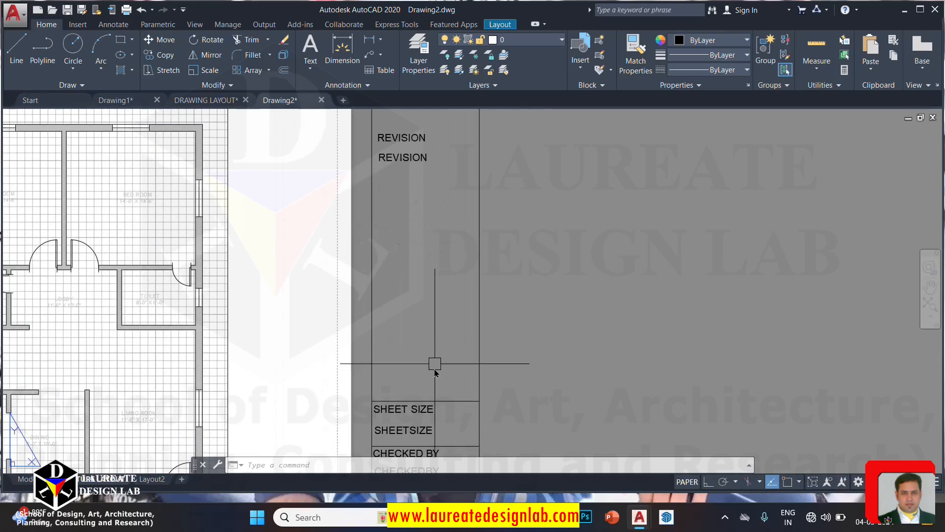
{"action": "scroll", "coordinate": [409, 436], "scroll_direction": "up", "scroll_amount": 2}
{"action": "scroll", "coordinate": [399, 432], "scroll_direction": "down", "scroll_amount": 7}
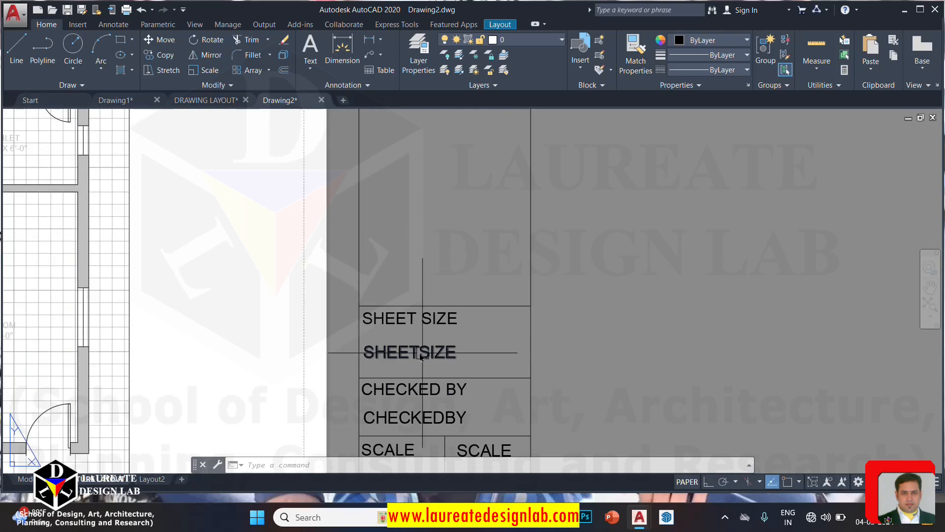
{"action": "scroll", "coordinate": [442, 350], "scroll_direction": "up", "scroll_amount": 3}
{"action": "scroll", "coordinate": [432, 365], "scroll_direction": "down", "scroll_amount": 3}
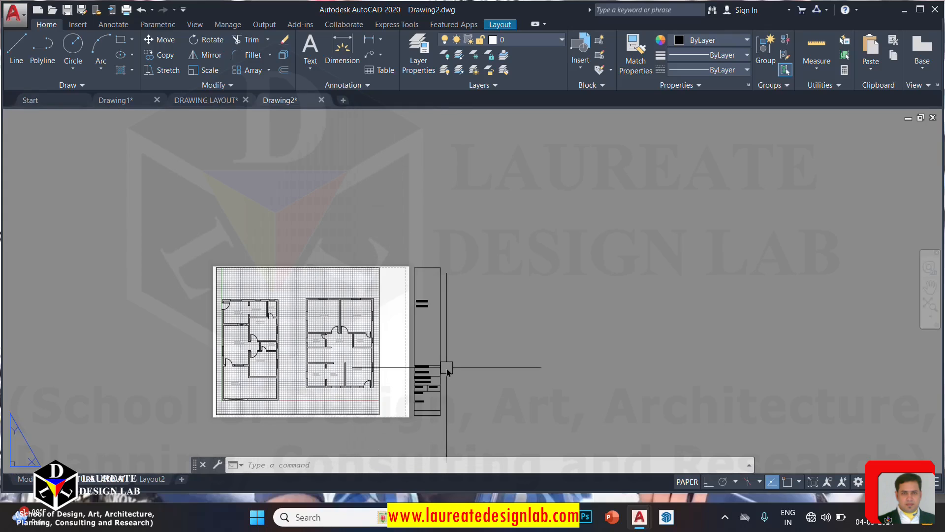
Convert the whole title block into a block named TITLE BLOCK-1 with its lower-right corner as base point, keeping the default attribute values
{"action": "key", "text": "Return"}
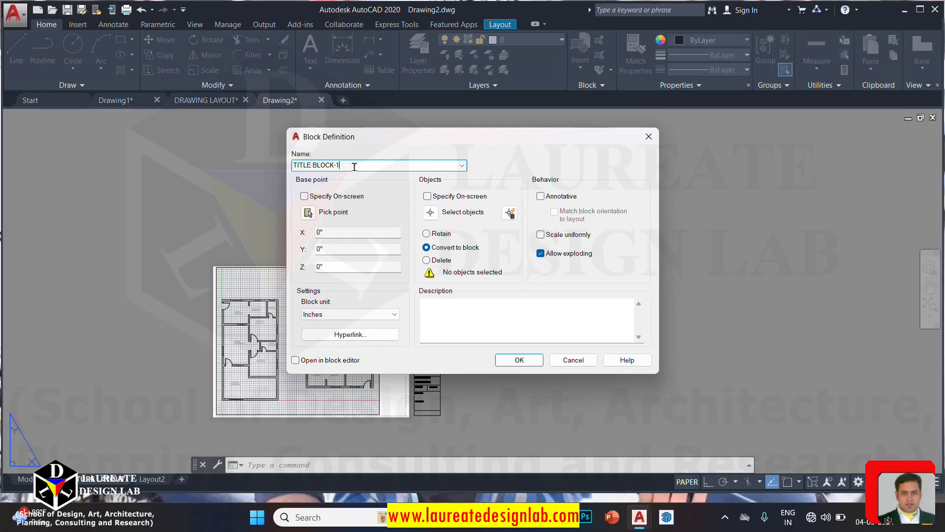
{"action": "left_click", "coordinate": [437, 218]}
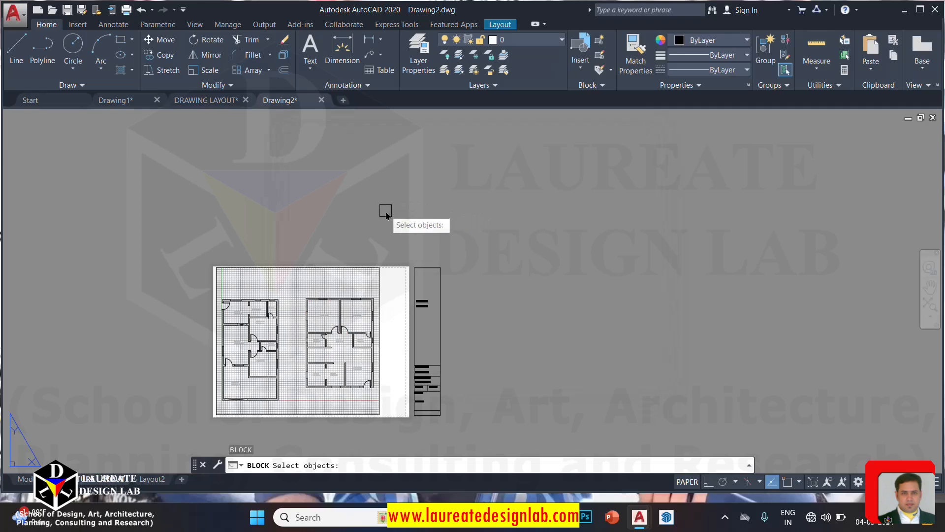
{"action": "left_click", "coordinate": [397, 228]}
{"action": "left_click", "coordinate": [460, 408]}
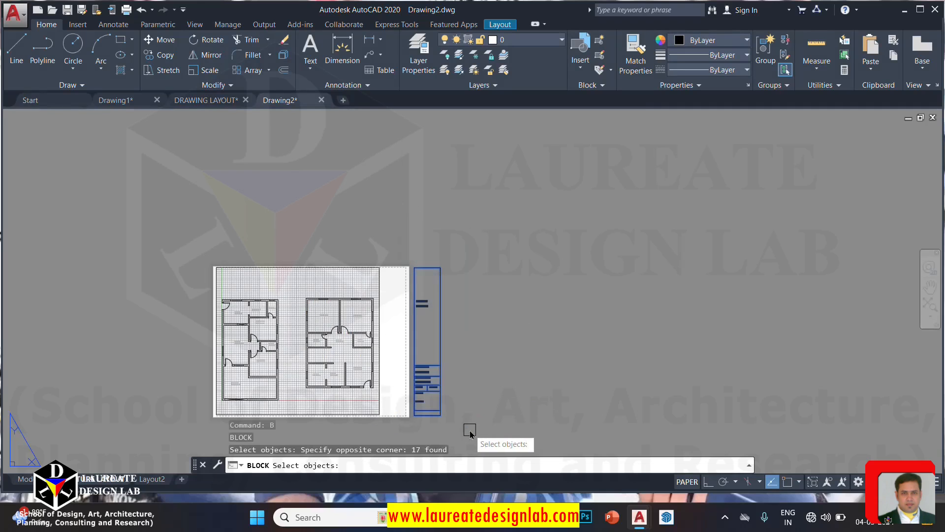
{"action": "key", "text": "Return"}
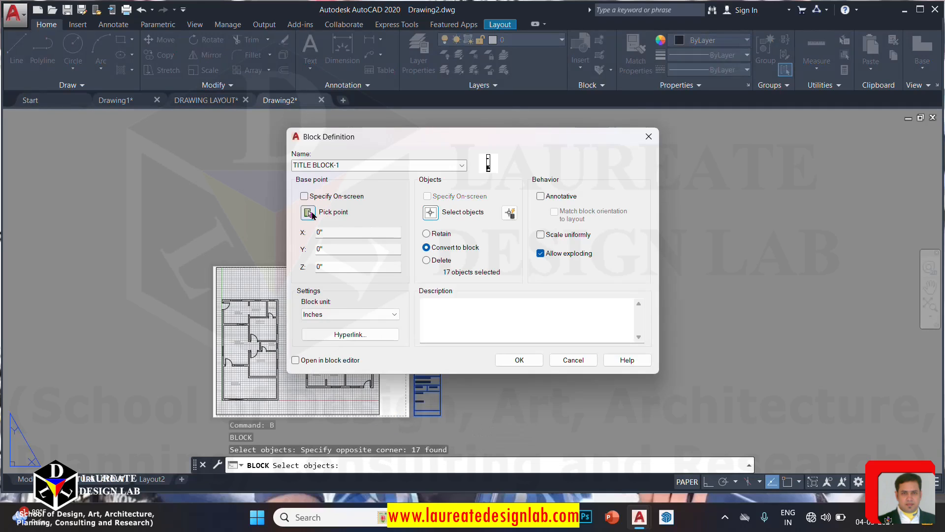
{"action": "left_click", "coordinate": [309, 212]}
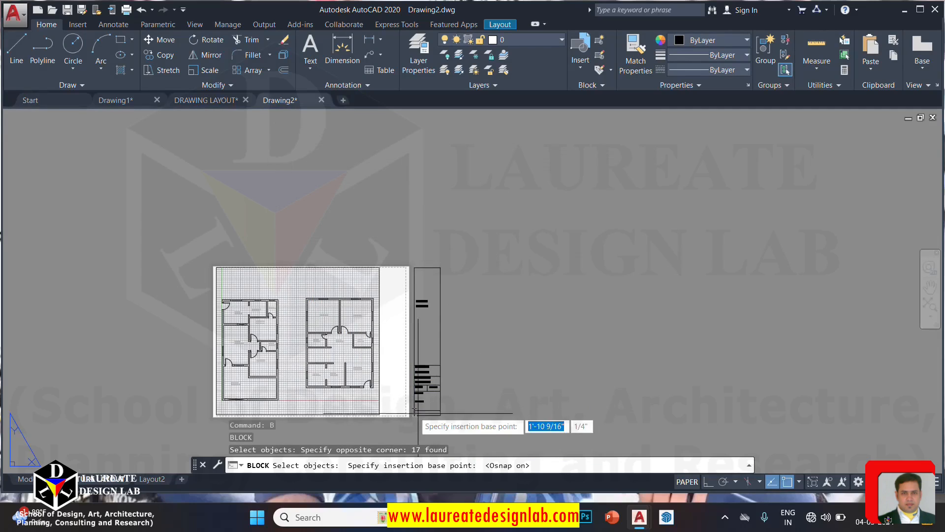
{"action": "left_click", "coordinate": [441, 415]}
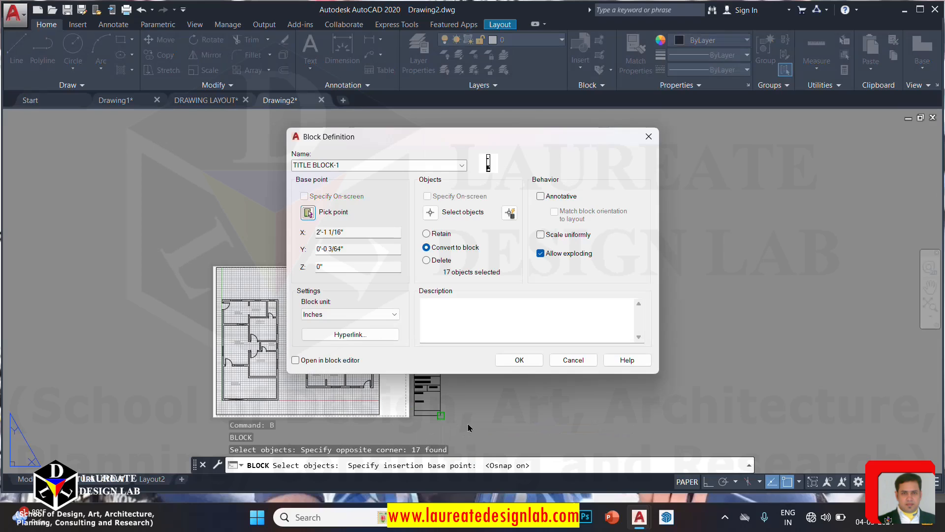
{"action": "left_click", "coordinate": [506, 364]}
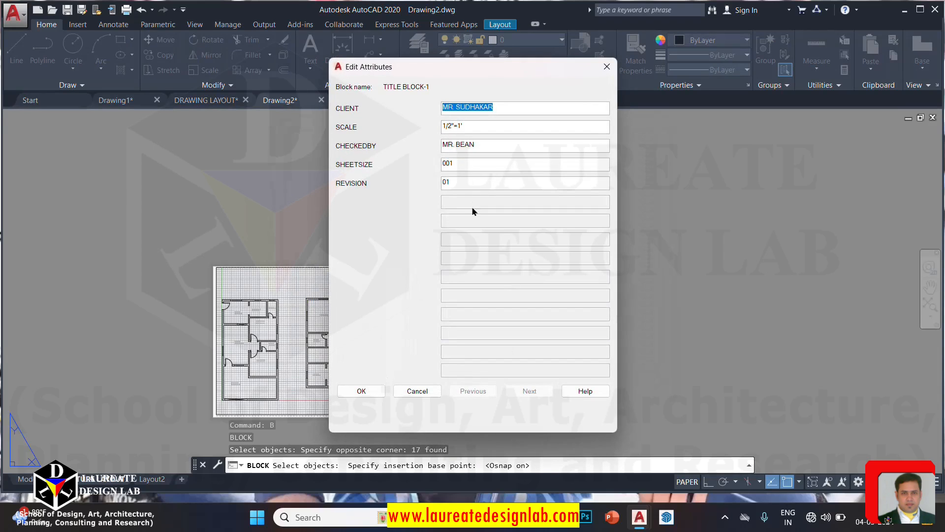
{"action": "left_click", "coordinate": [380, 392]}
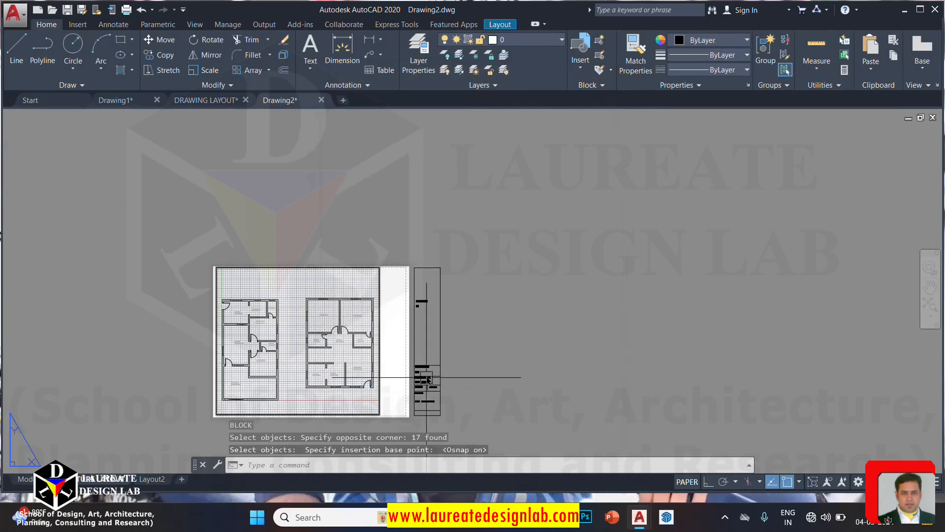
Set the REVISION attribute value of the title block to 02
{"action": "scroll", "coordinate": [424, 255], "scroll_direction": "up", "scroll_amount": 6}
{"action": "middle_click_drag", "start_coordinate": [424, 255], "coordinate": [426, 395]}
{"action": "scroll", "coordinate": [401, 273], "scroll_direction": "up", "scroll_amount": 2}
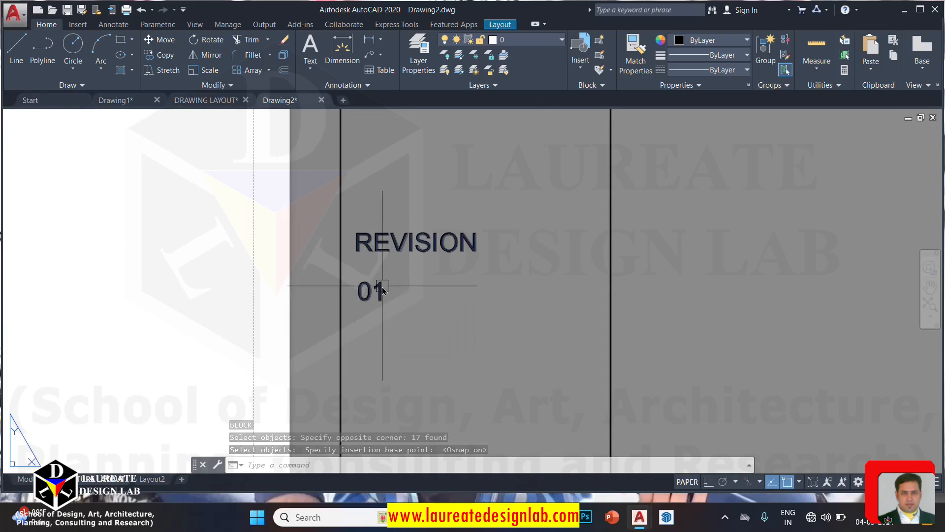
{"action": "mouse_move", "coordinate": [382, 291]}
{"action": "middle_mouse_down"}
{"action": "mouse_move", "coordinate": [364, 220]}
{"action": "mouse_move", "coordinate": [392, 197]}
{"action": "mouse_move", "coordinate": [396, 83]}
{"action": "mouse_move", "coordinate": [361, 244]}
{"action": "mouse_move", "coordinate": [354, 194]}
{"action": "middle_mouse_up"}
{"action": "scroll", "coordinate": [370, 232], "scroll_direction": "down", "scroll_amount": 3}
{"action": "mouse_move", "coordinate": [395, 268]}
{"action": "middle_mouse_down"}
{"action": "mouse_move", "coordinate": [384, 229]}
{"action": "mouse_move", "coordinate": [430, 322]}
{"action": "middle_mouse_up"}
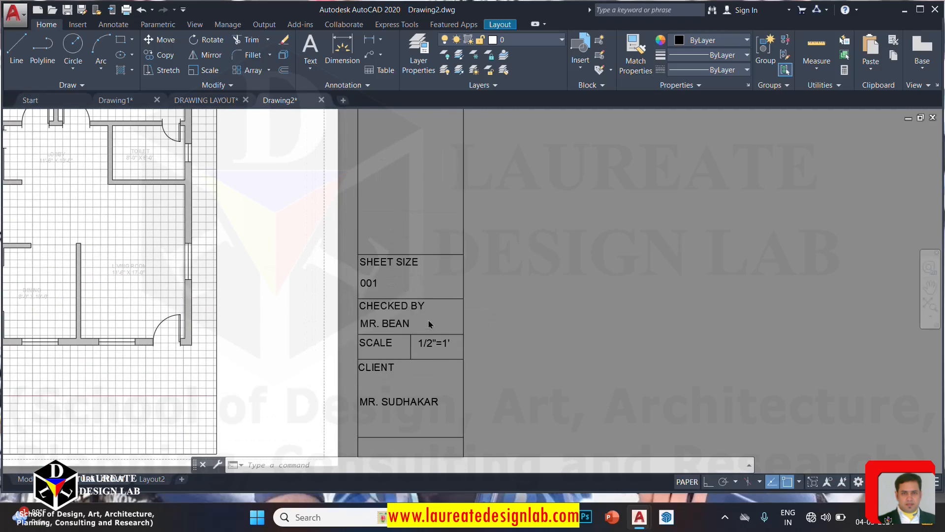
{"action": "mouse_move", "coordinate": [415, 235]}
{"action": "middle_mouse_down"}
{"action": "mouse_move", "coordinate": [420, 354]}
{"action": "mouse_move", "coordinate": [431, 353]}
{"action": "mouse_move", "coordinate": [380, 208]}
{"action": "middle_mouse_up"}
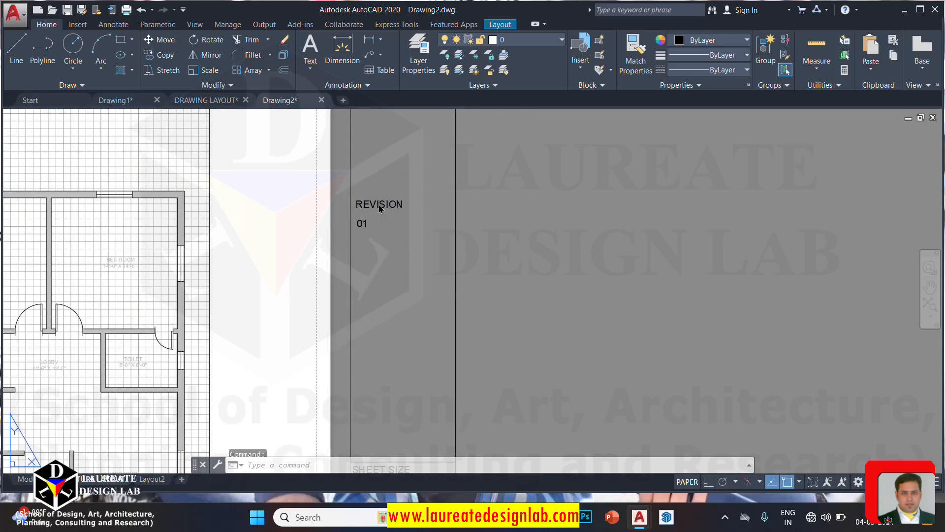
{"action": "double_click", "coordinate": [379, 204]}
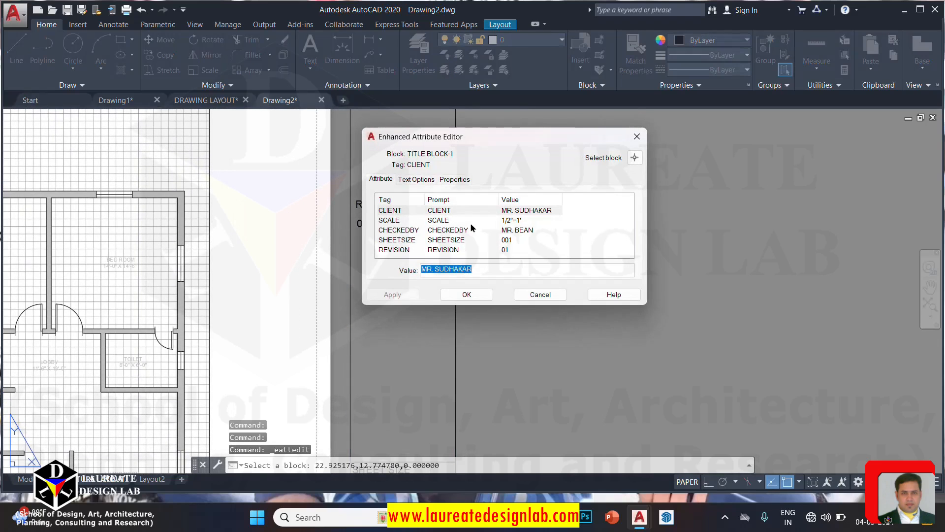
{"action": "left_click", "coordinate": [471, 251]}
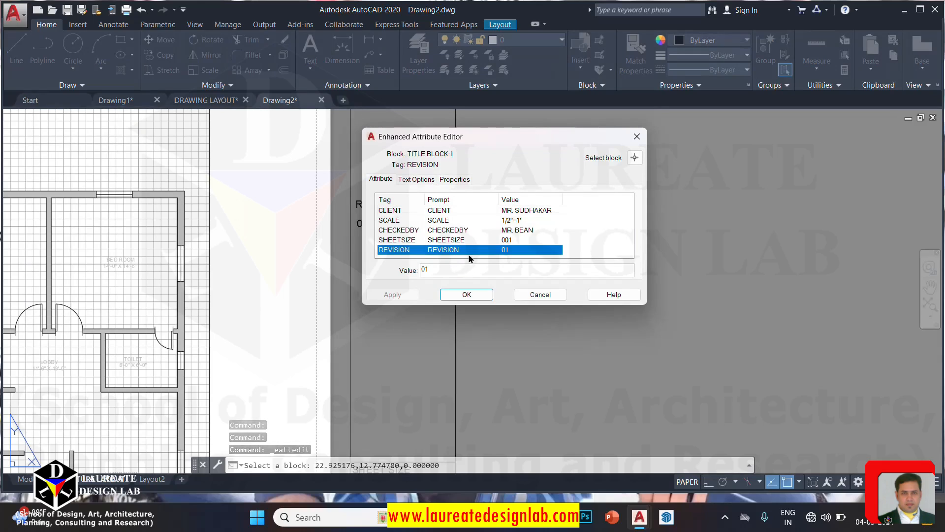
{"action": "left_click", "coordinate": [457, 269]}
{"action": "key", "text": "BackSpace"}
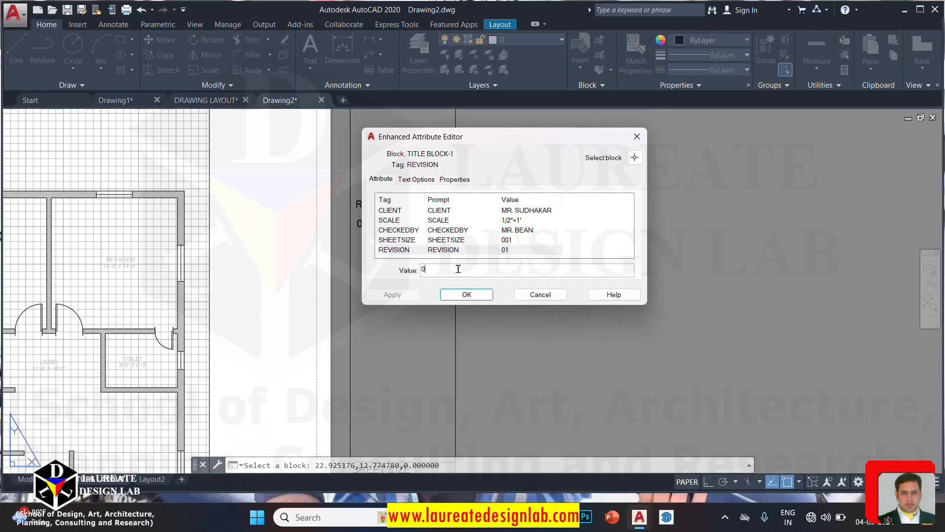
{"action": "left_click", "coordinate": [477, 298]}
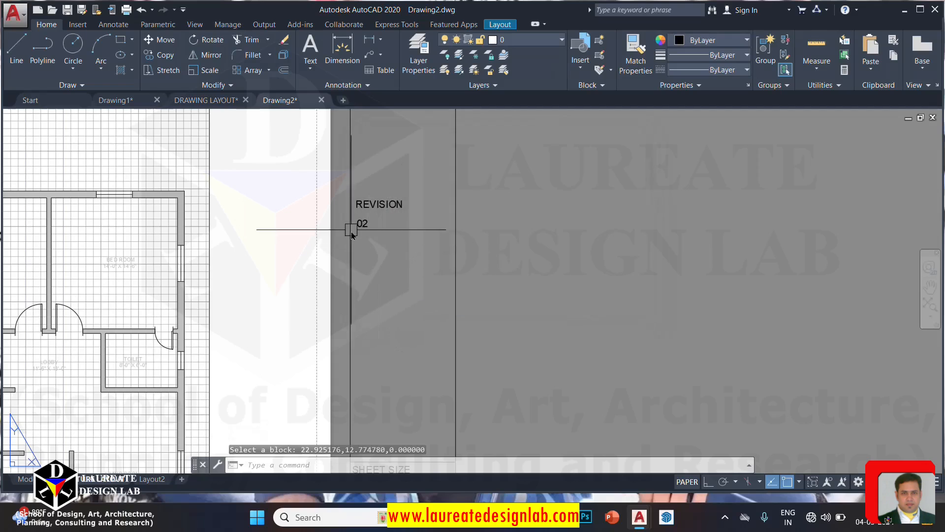
Set the SHEETSIZE attribute value of the title block to A2
{"action": "middle_click_drag", "start_coordinate": [377, 338], "coordinate": [371, 144]}
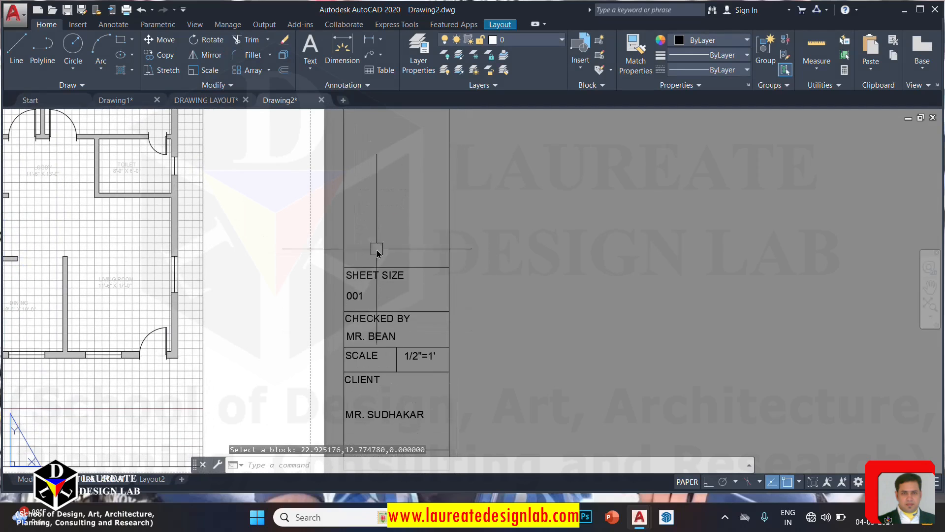
{"action": "double_click", "coordinate": [391, 277]}
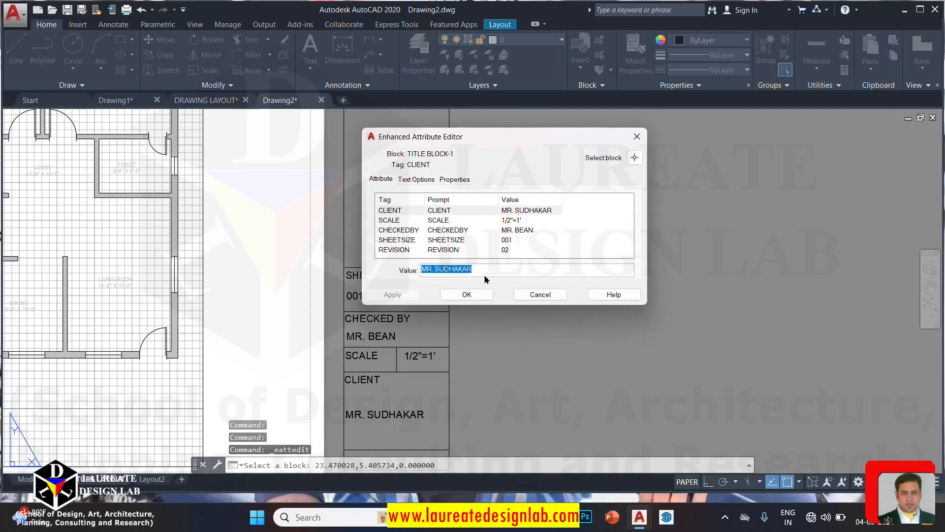
{"action": "left_click_drag", "start_coordinate": [507, 131], "coordinate": [594, 140]}
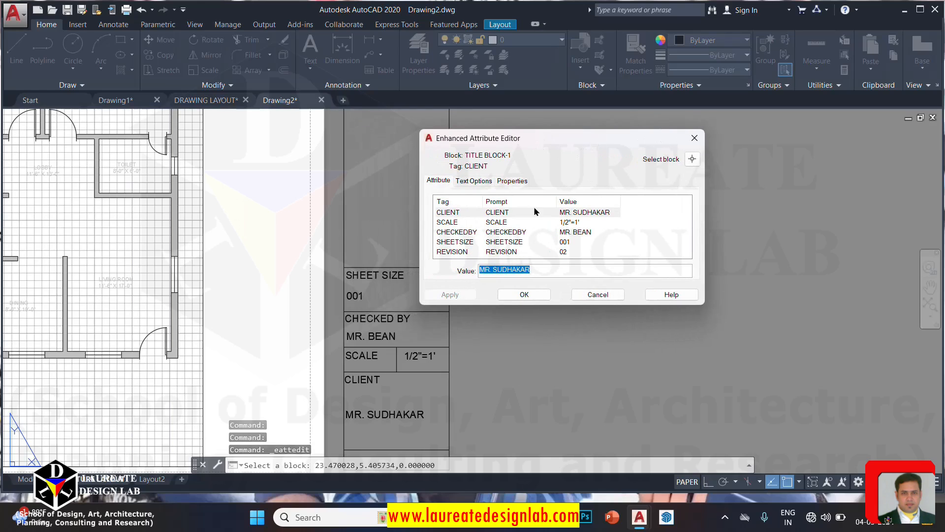
{"action": "left_click", "coordinate": [453, 243]}
{"action": "double_click", "coordinate": [488, 270]}
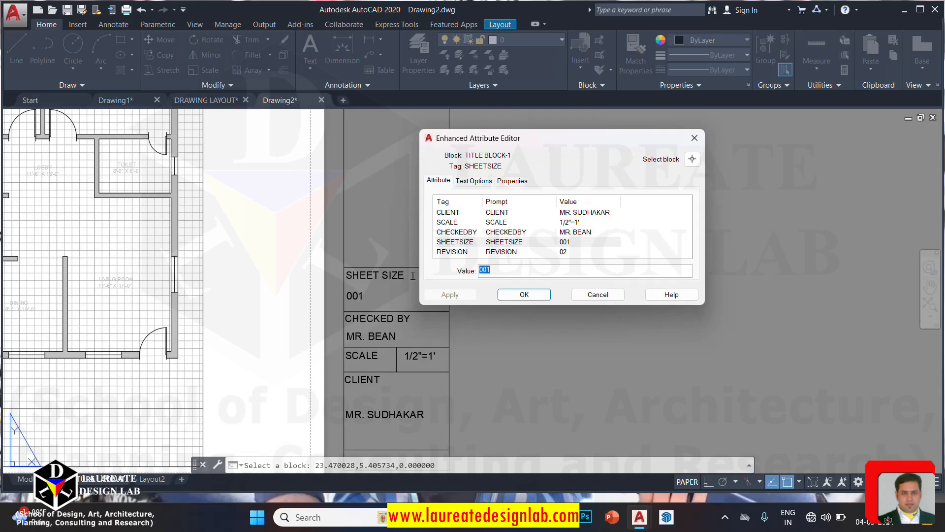
{"action": "type", "text": "A2"}
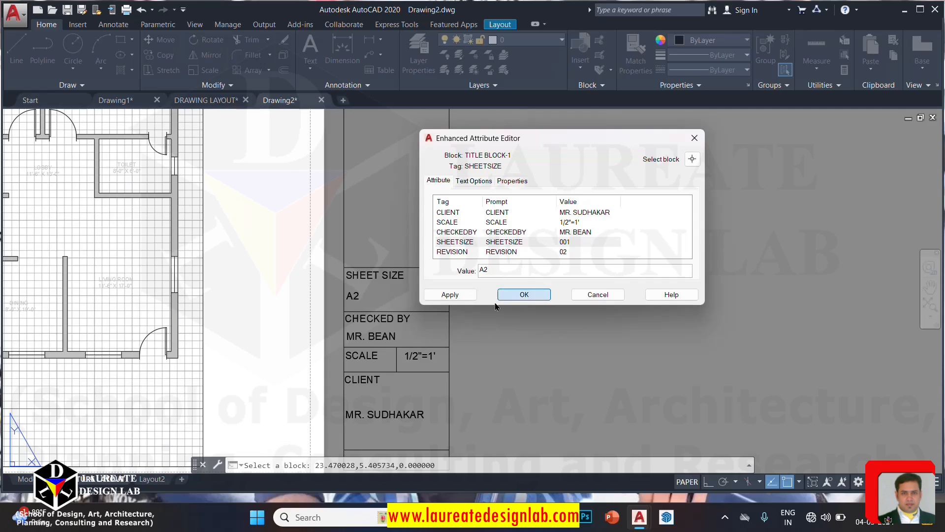
{"action": "left_click", "coordinate": [524, 294]}
{"action": "middle_click_drag", "start_coordinate": [524, 195], "coordinate": [539, 405]}
{"action": "scroll", "coordinate": [382, 219], "scroll_direction": "up", "scroll_amount": 4}
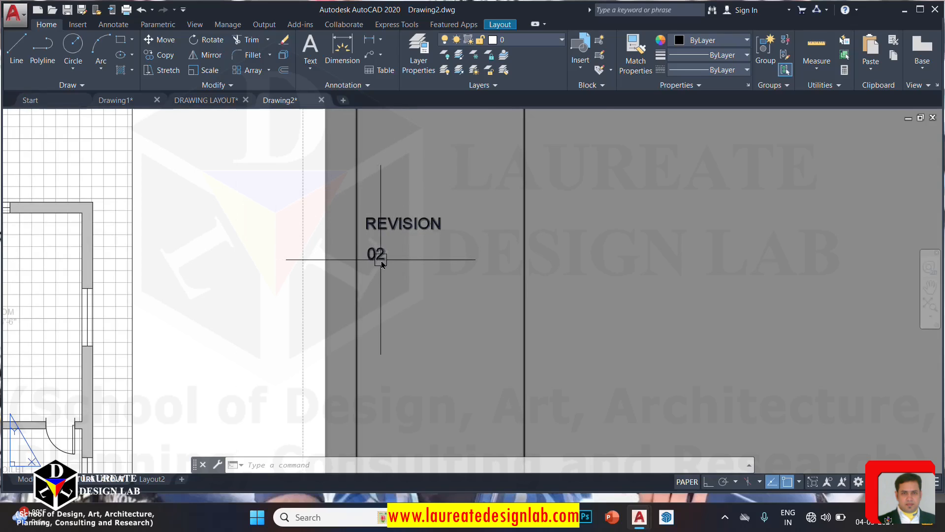
{"action": "scroll", "coordinate": [377, 262], "scroll_direction": "up", "scroll_amount": 1}
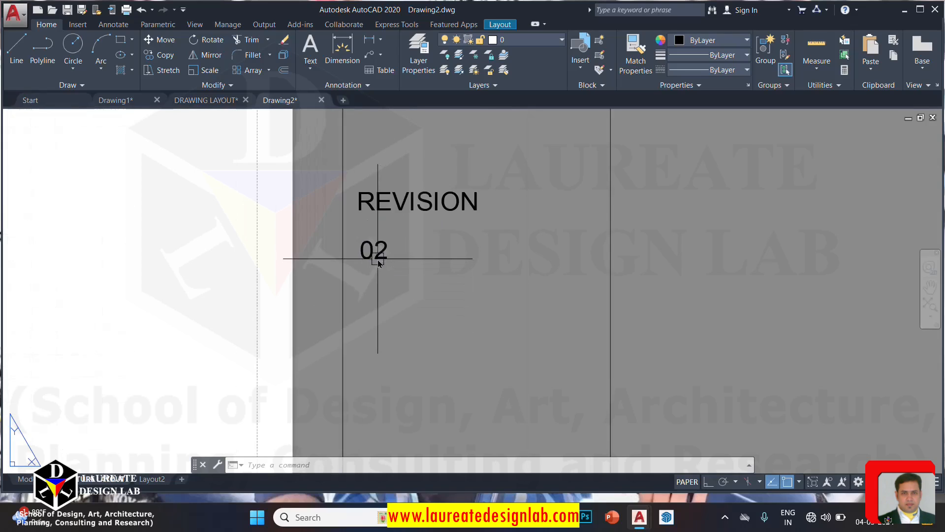
{"action": "scroll", "coordinate": [379, 259], "scroll_direction": "down", "scroll_amount": 1}
{"action": "scroll", "coordinate": [381, 250], "scroll_direction": "down", "scroll_amount": 5}
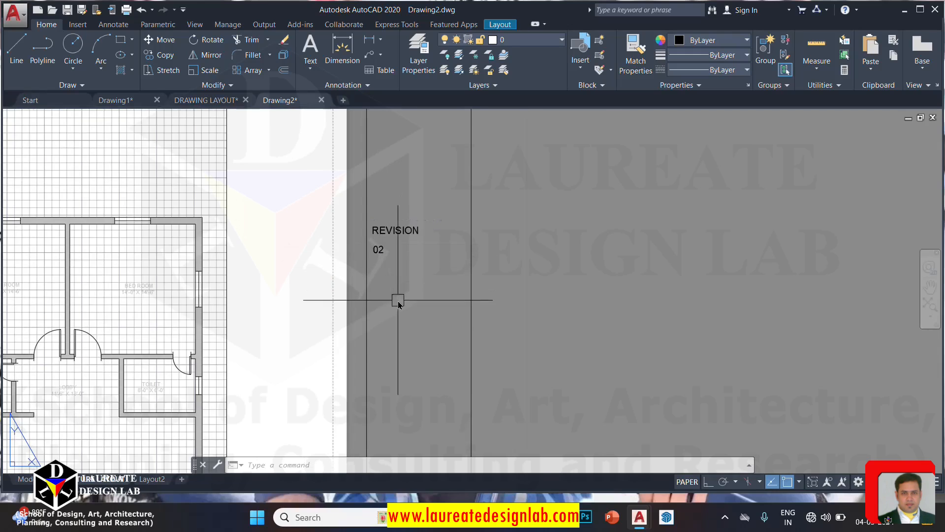